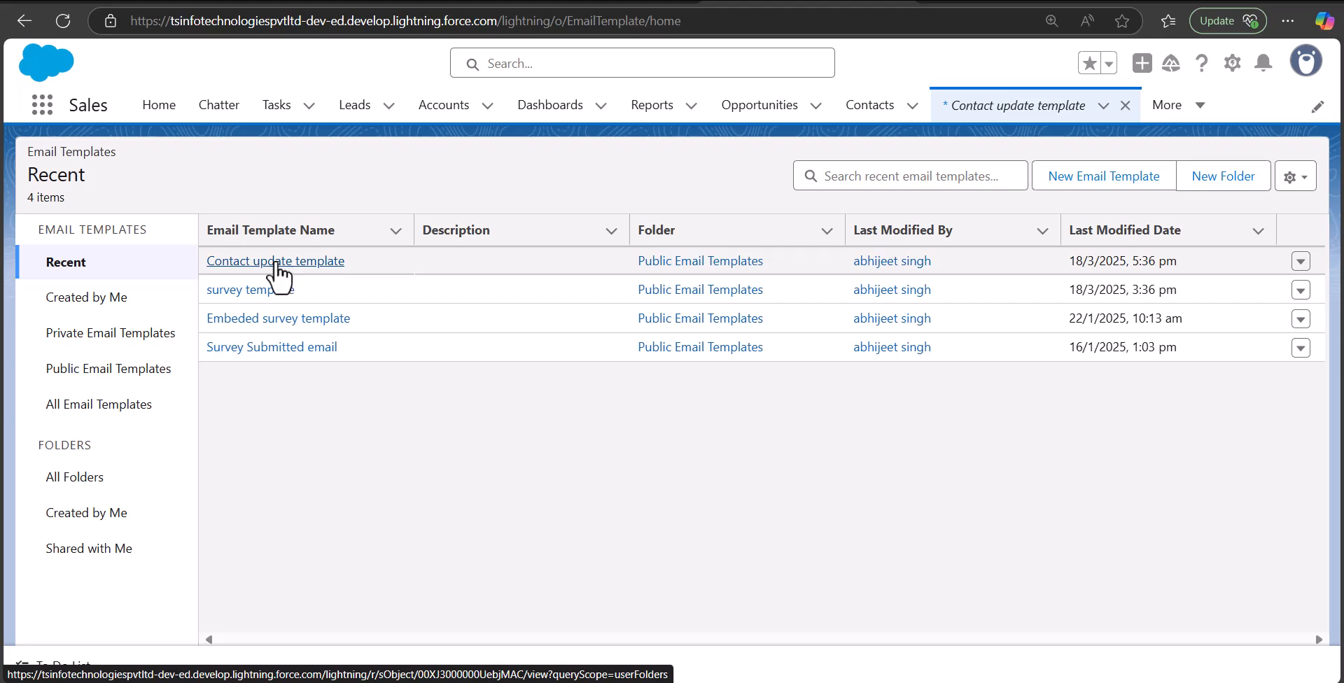
Open the Contact update template record and review its subject, first-name greeting body and logo
click(279, 263)
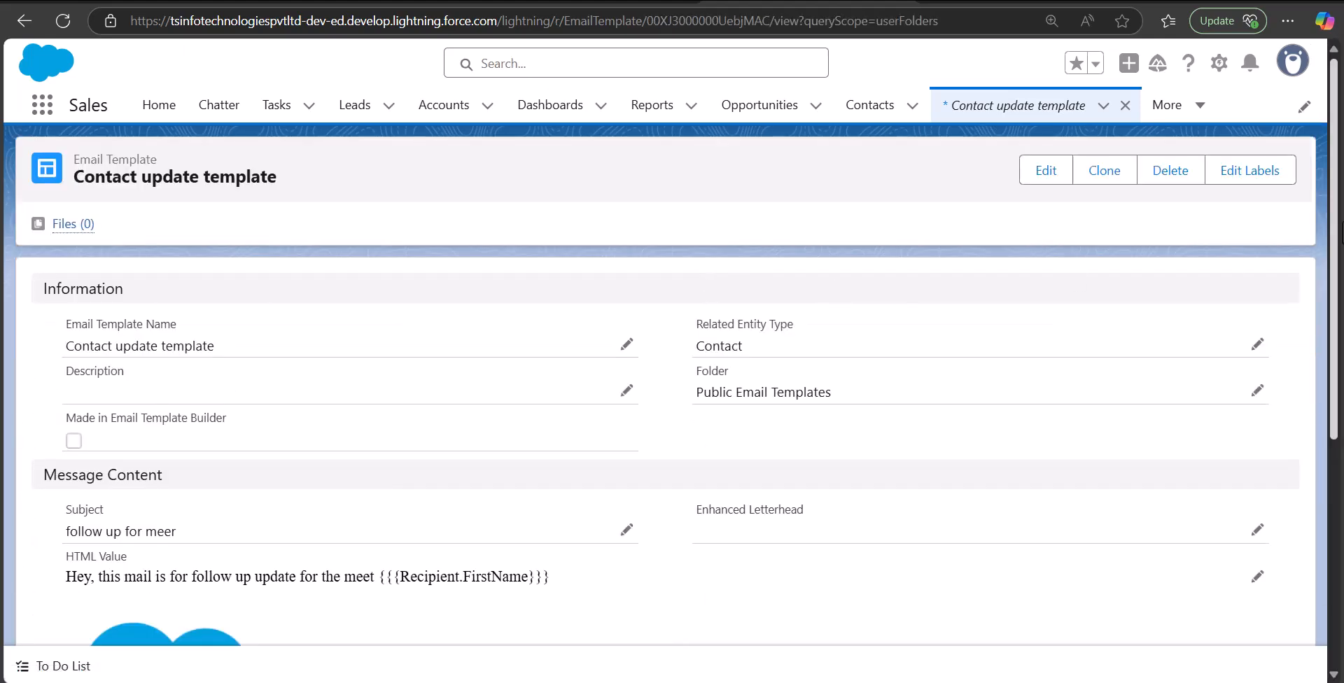
scroll(1079, 361, down, 4)
scroll(1078, 360, up, 1)
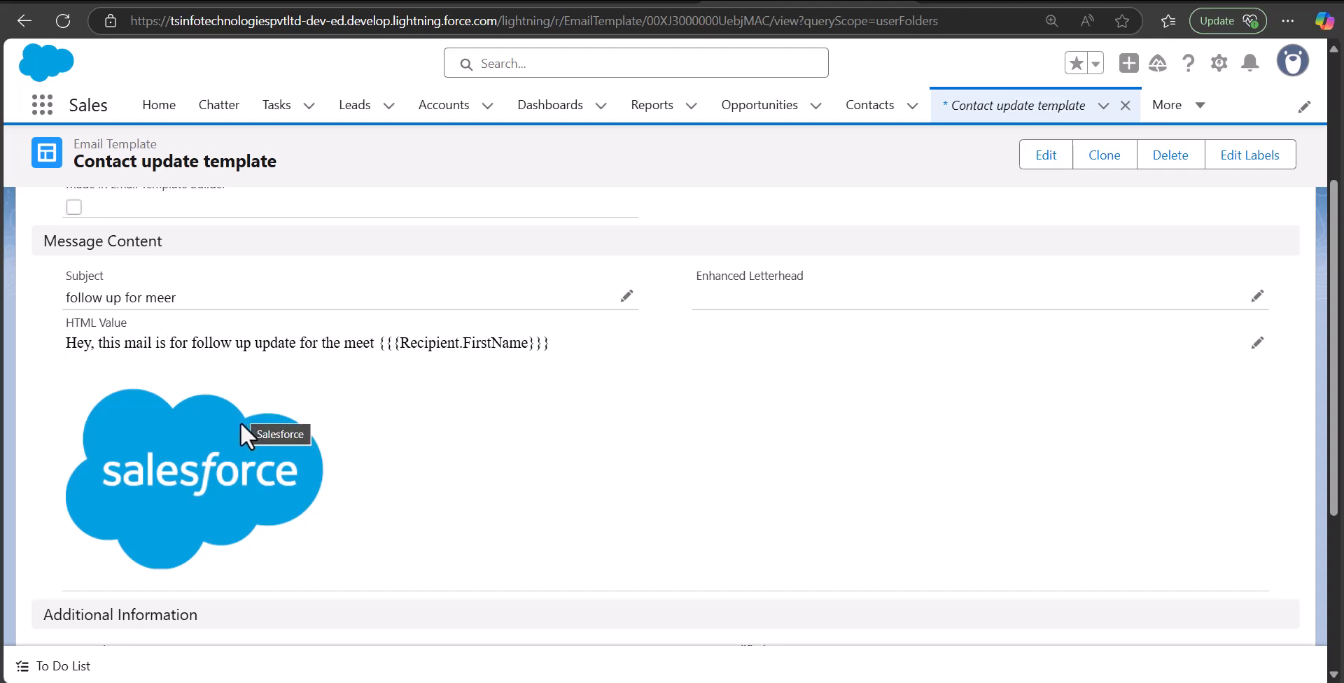
drag(1333, 371, 1333, 254)
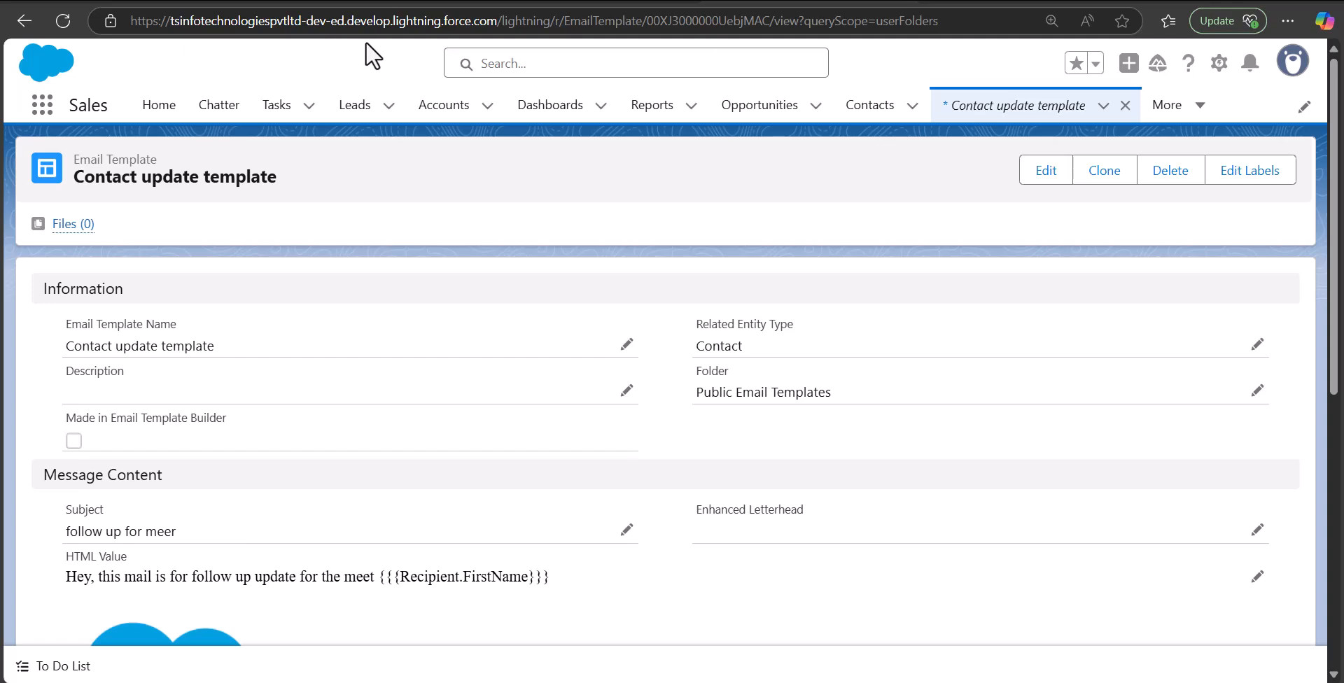
Create a new email template named 'Account Follow up Email' with Related Entity Type Account
click(24, 20)
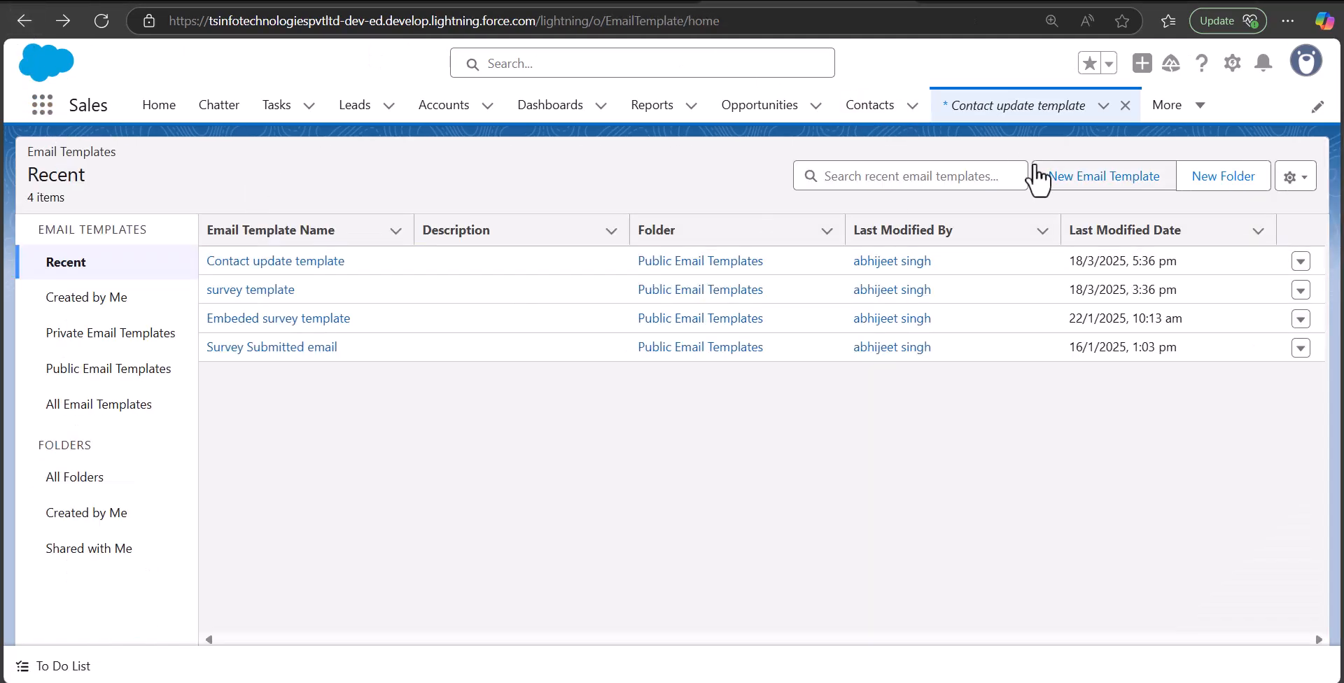
click(1114, 184)
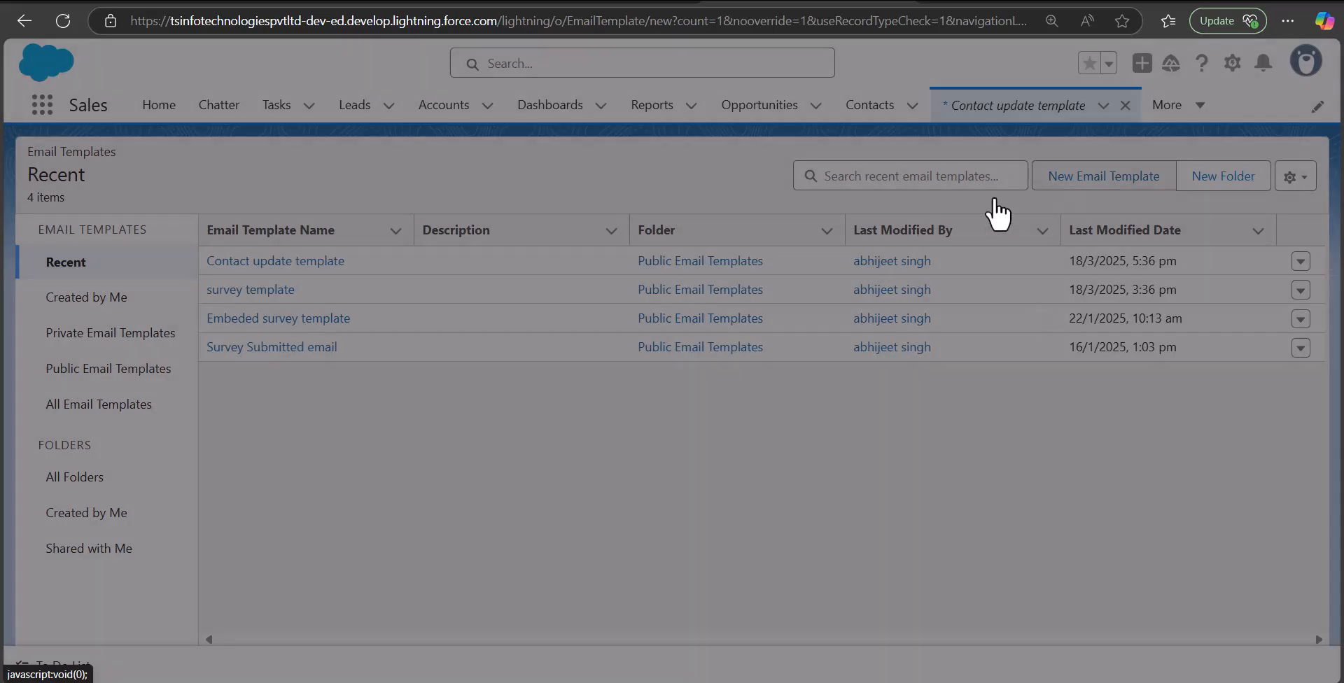
text(Accoun)
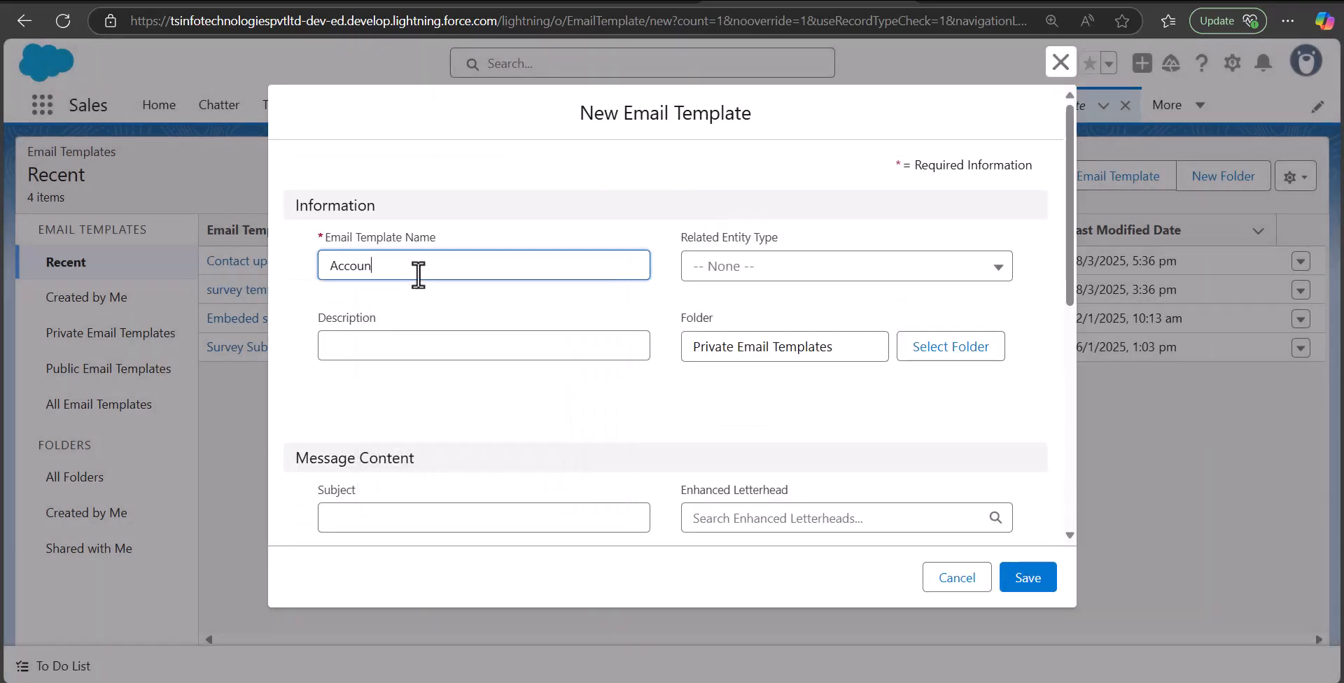
text(t Follow up Email)
click(786, 272)
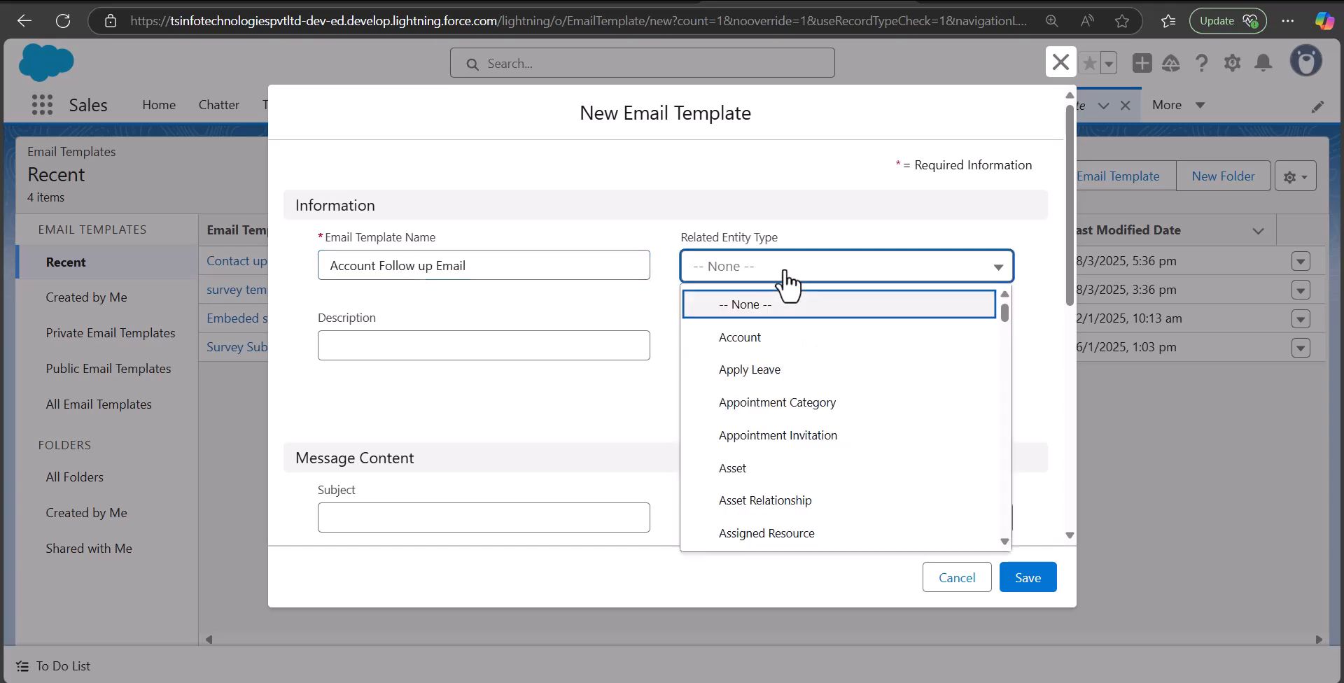
click(787, 338)
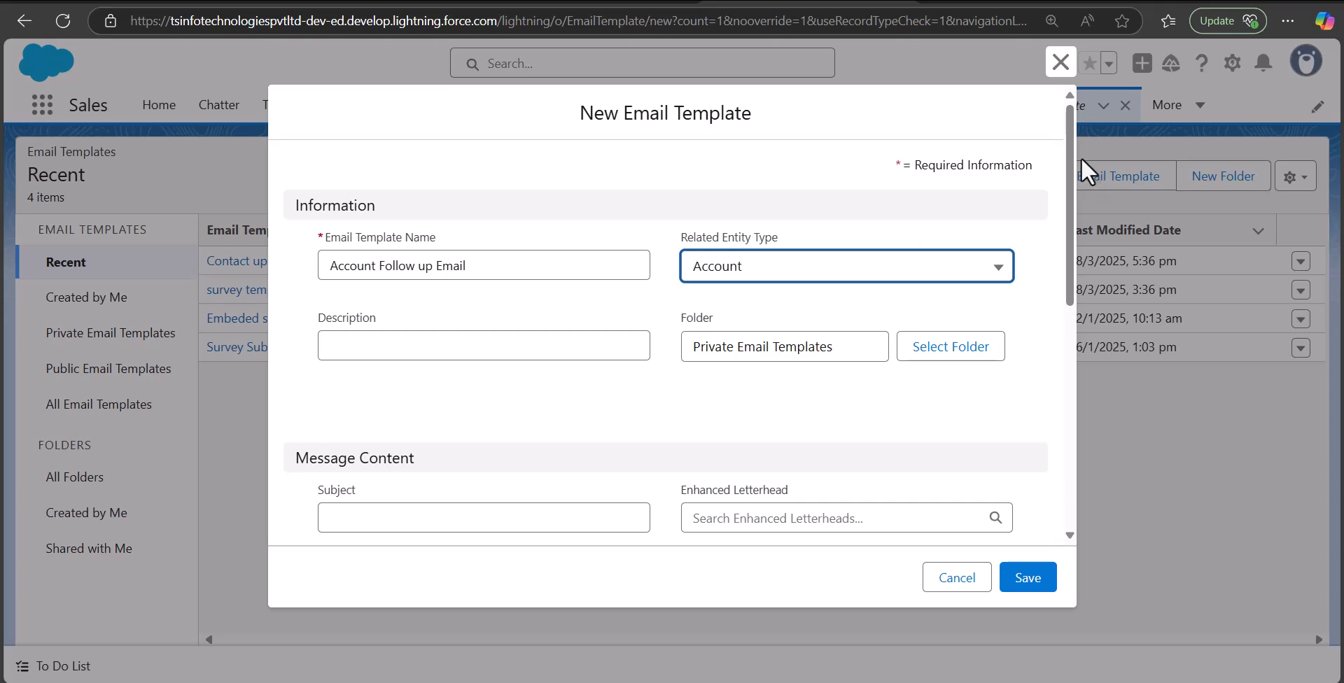
Set subject 'Follow up email' and body 'Hey, {{{Recipient.Name}}} you have scheduled follow up meet tomorrow.'
scroll(1070, 188, down, 3)
click(547, 284)
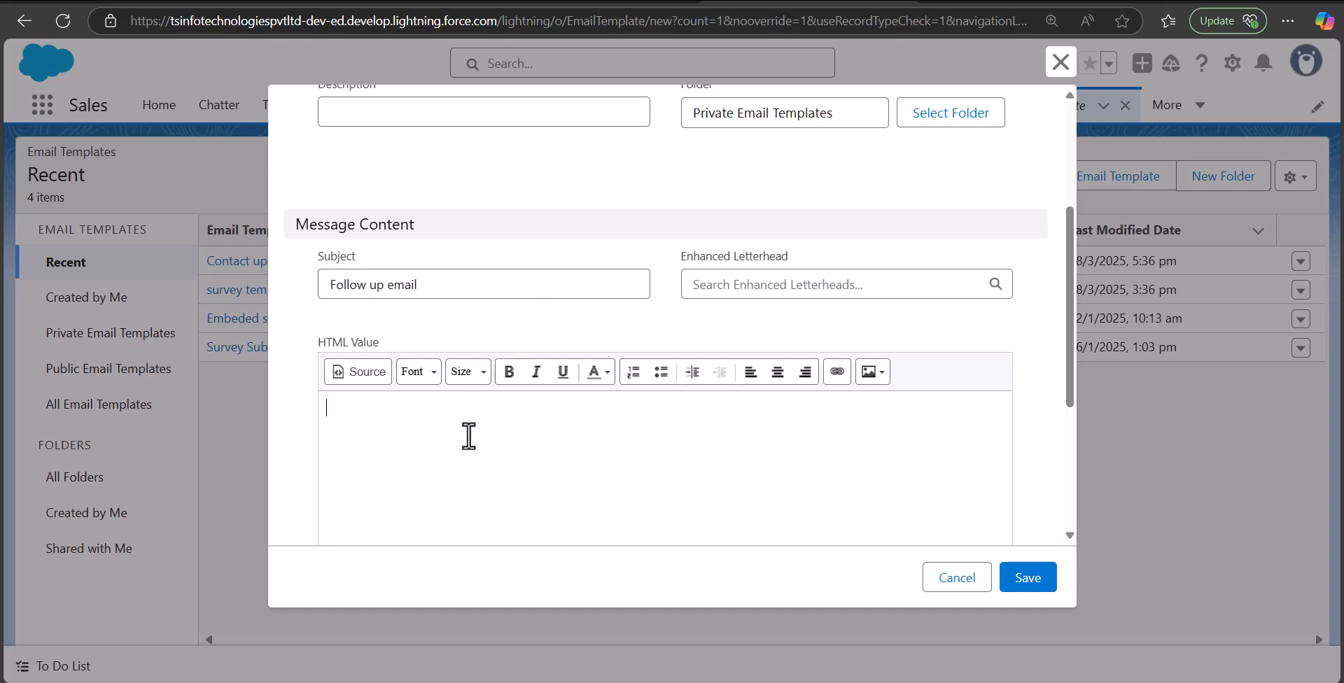
text(Hey,)
drag(1073, 250, 1086, 380)
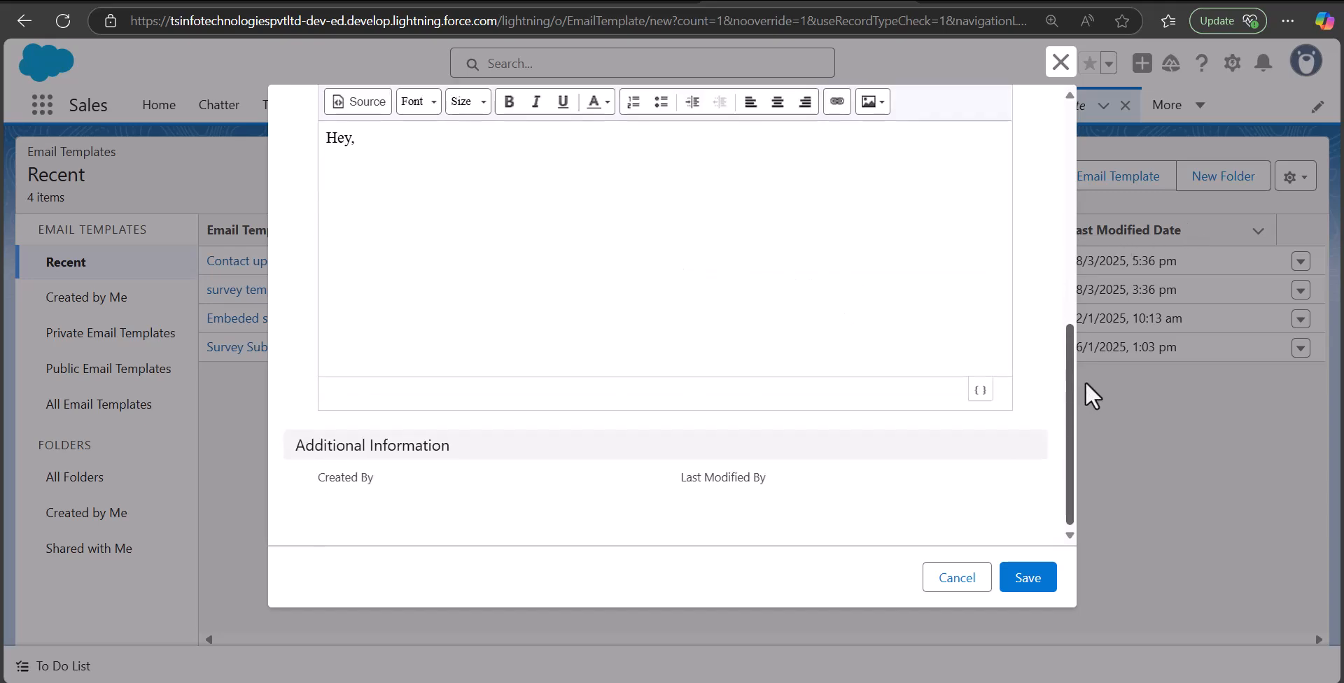
click(979, 393)
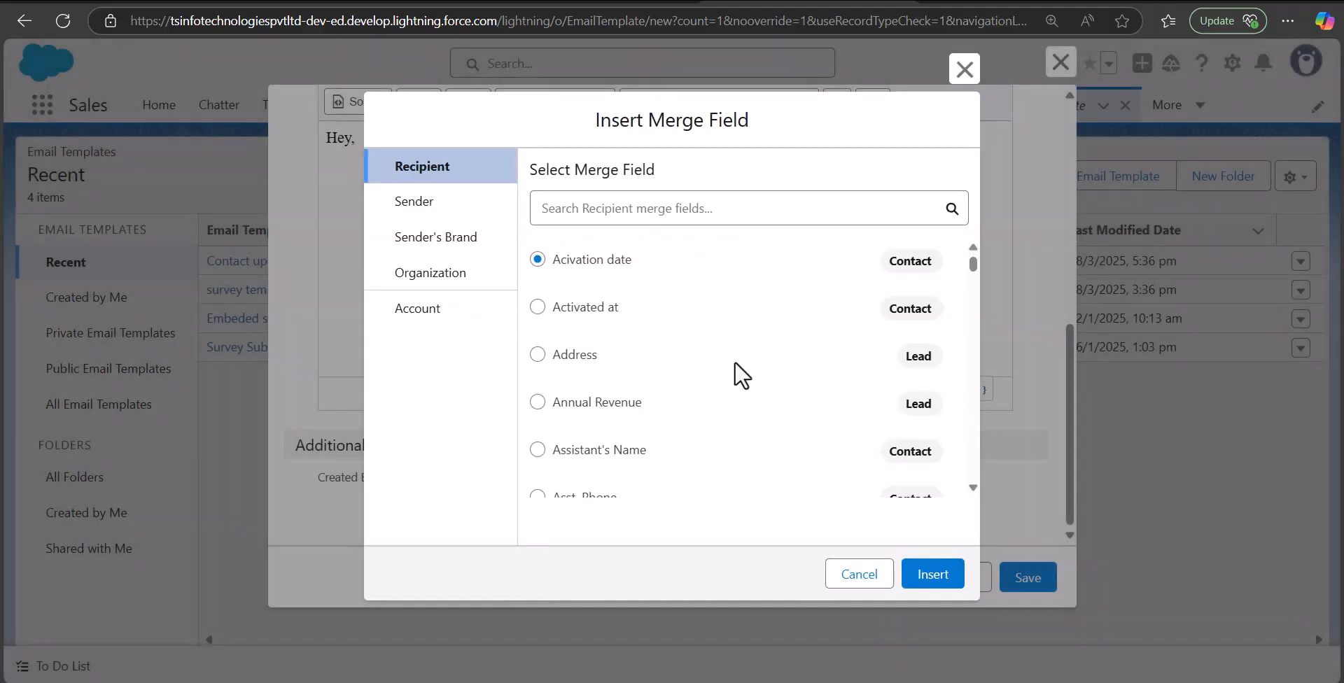
click(567, 207)
text(acnam)
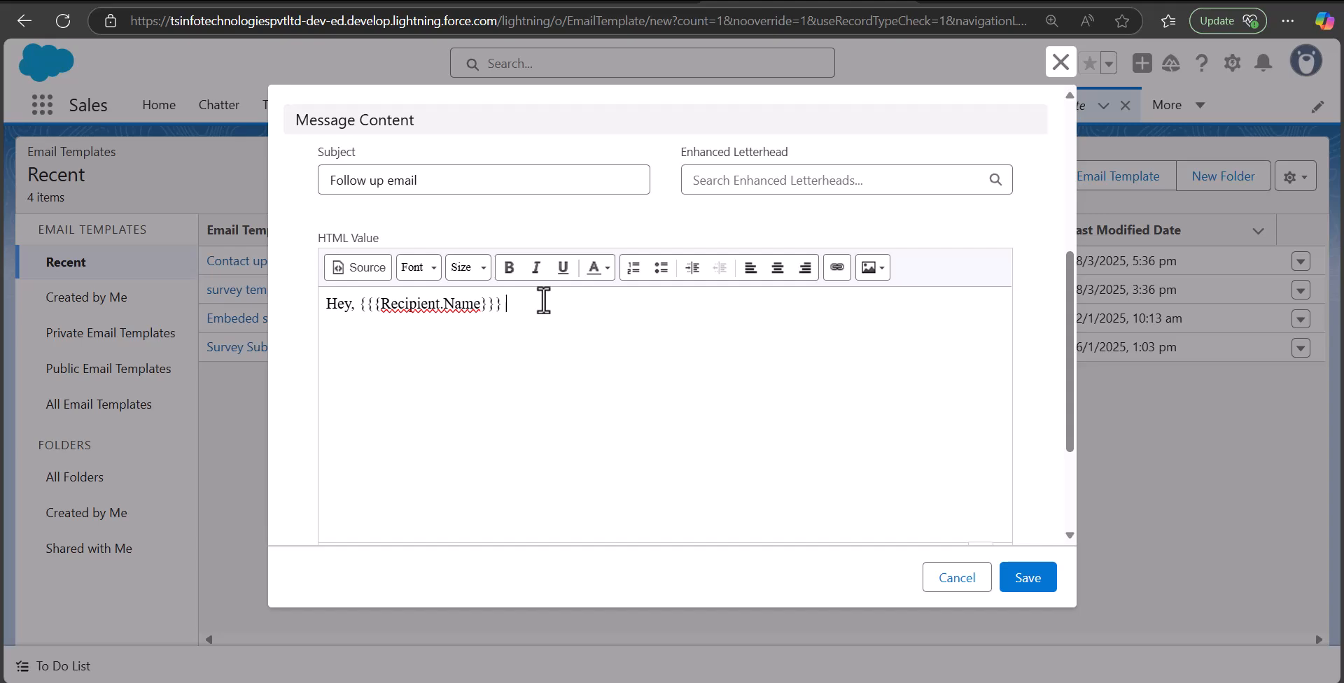
text(you have scheduled follow up meet tomorrow.)
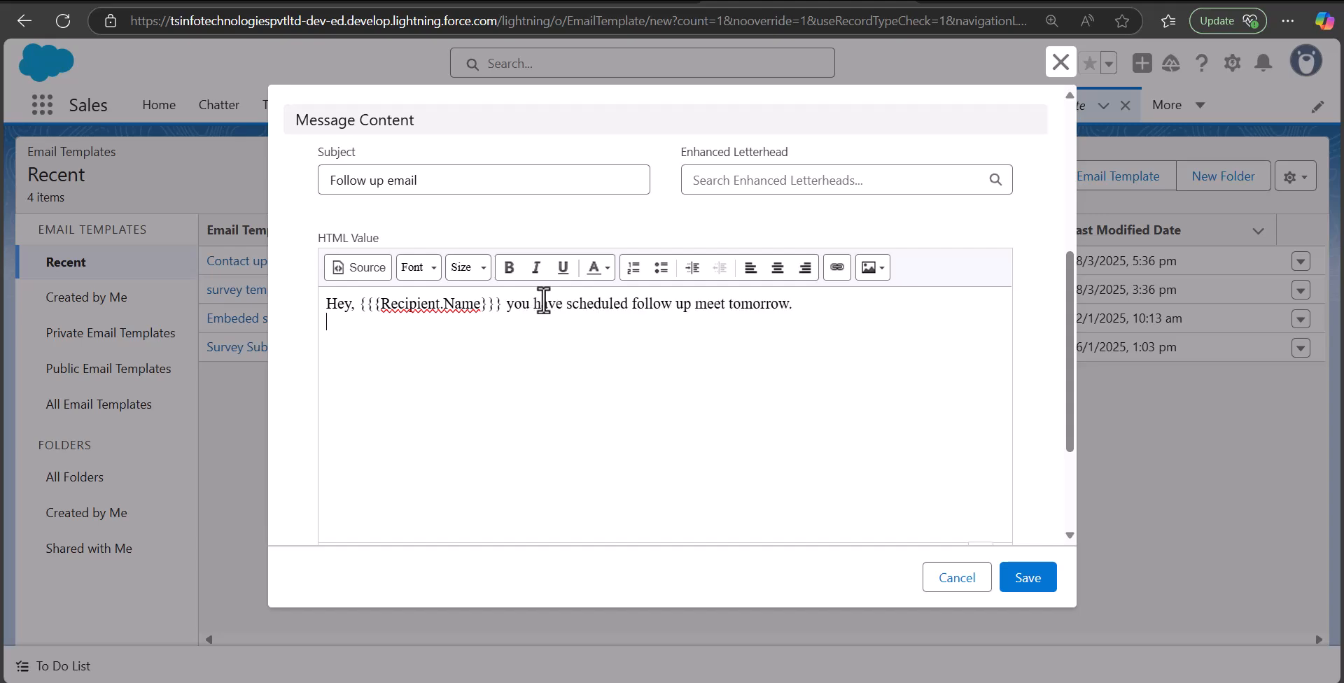
Upload Salesforce.png from Desktop\17-12 into the template body below the greeting line
click(879, 272)
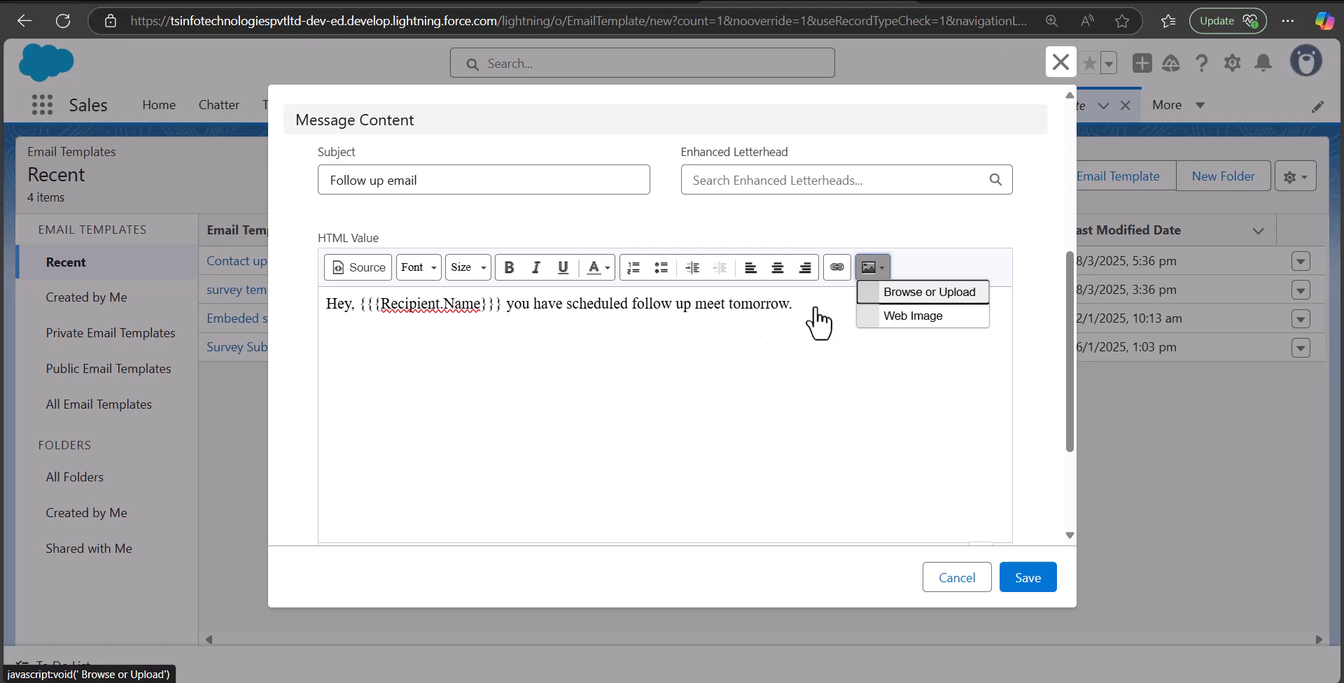
click(899, 294)
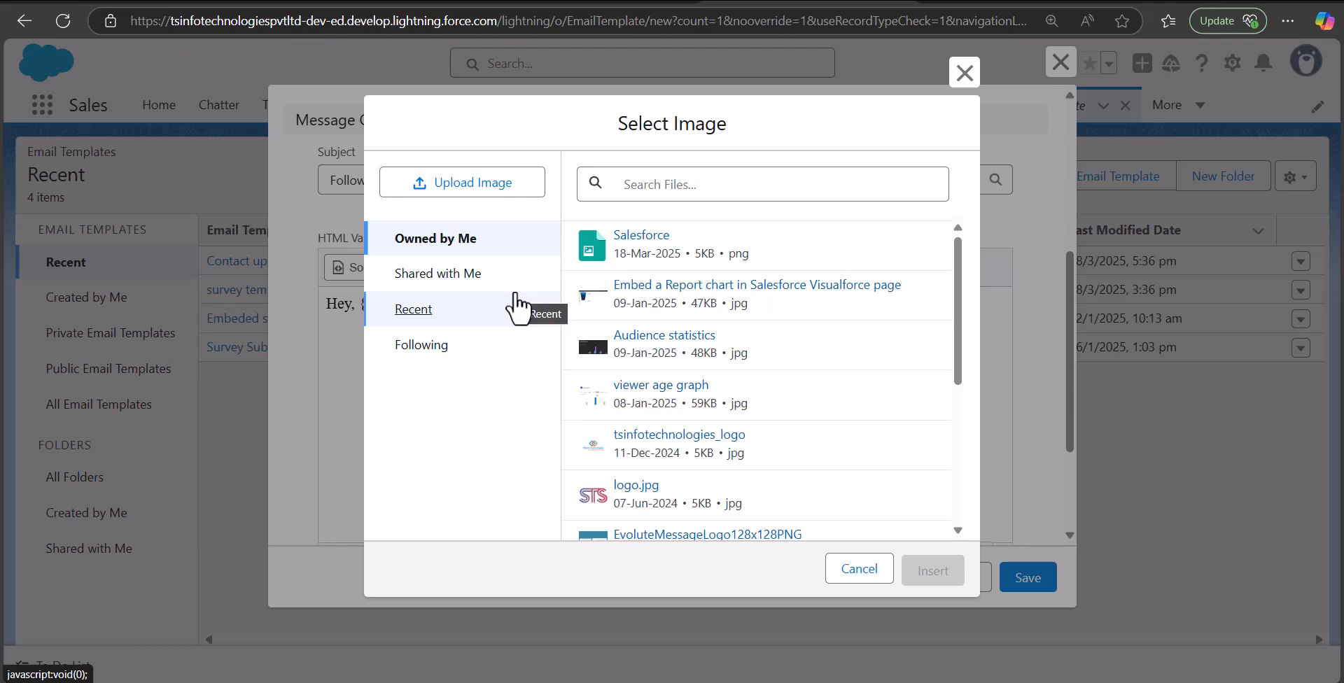
click(440, 198)
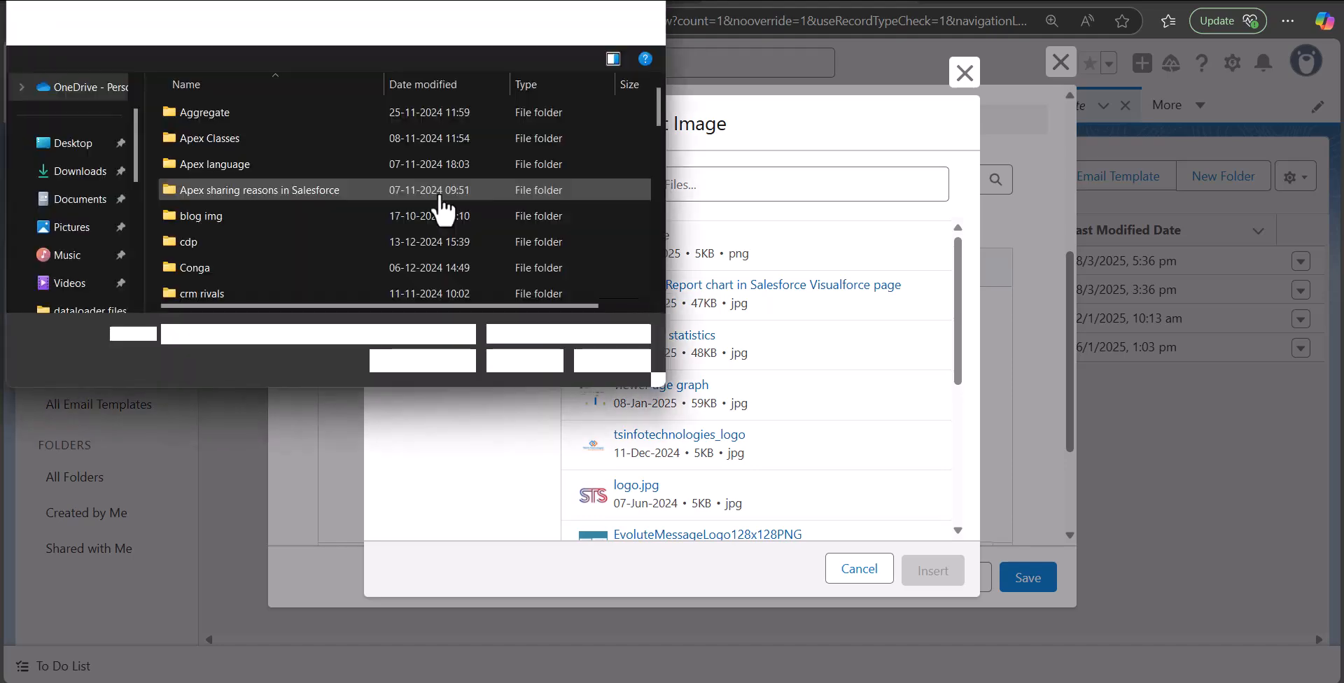
click(89, 145)
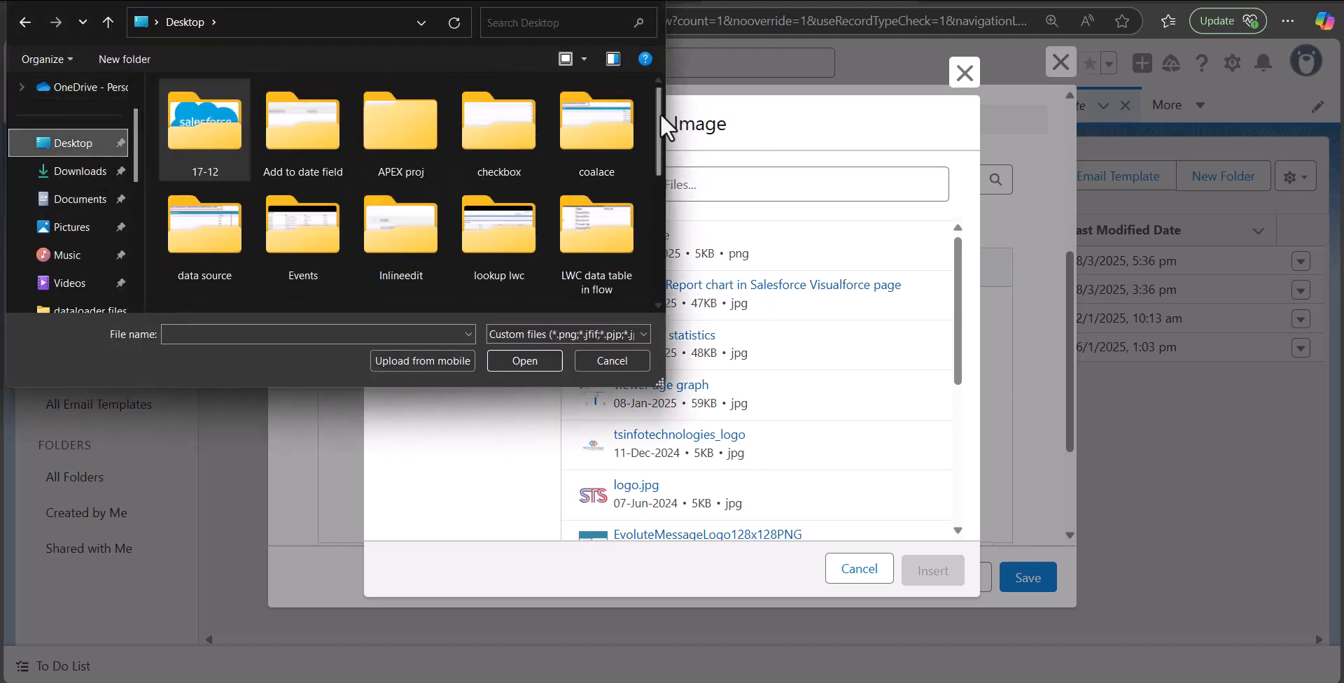
key(Return)
click(254, 268)
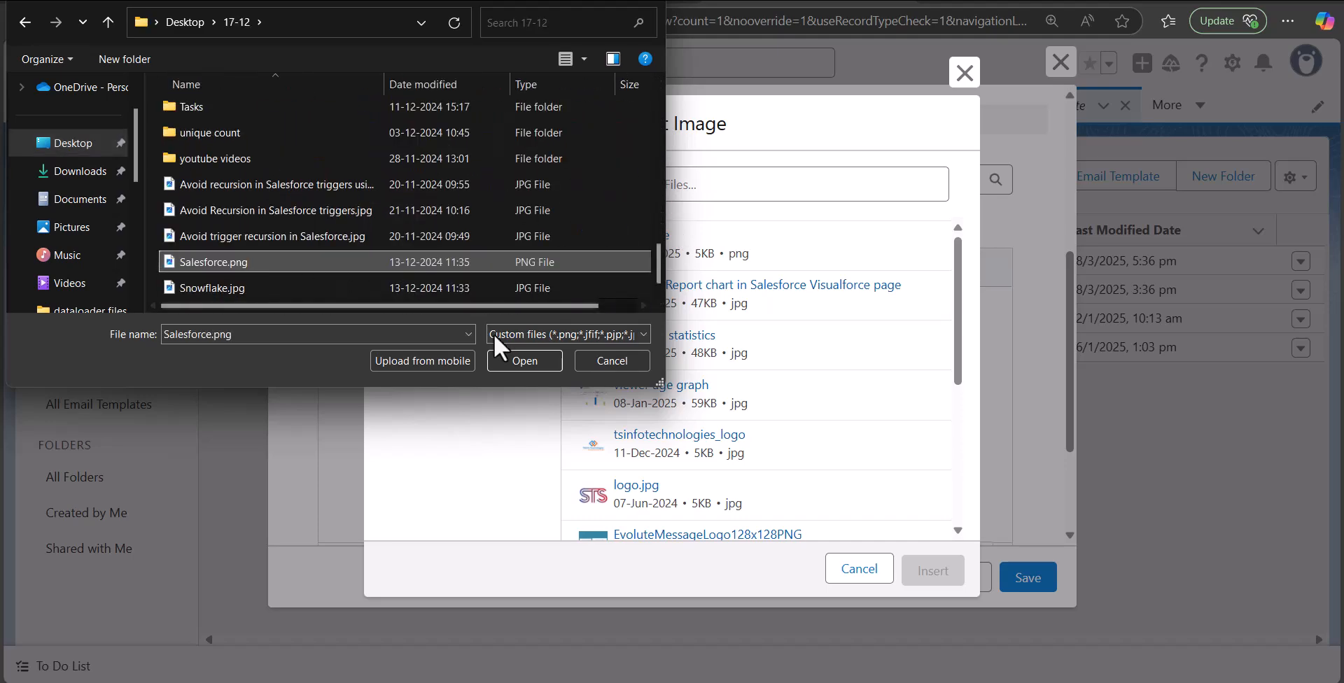
click(526, 360)
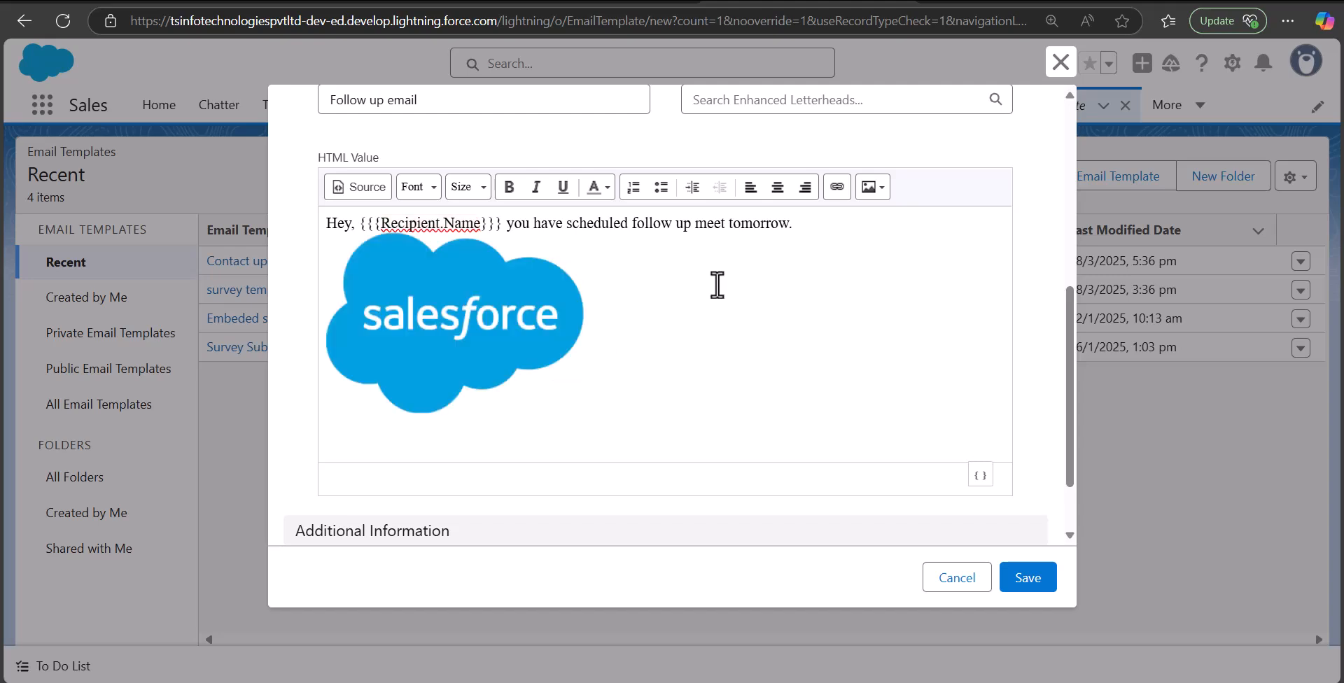
click(817, 224)
key(Return)
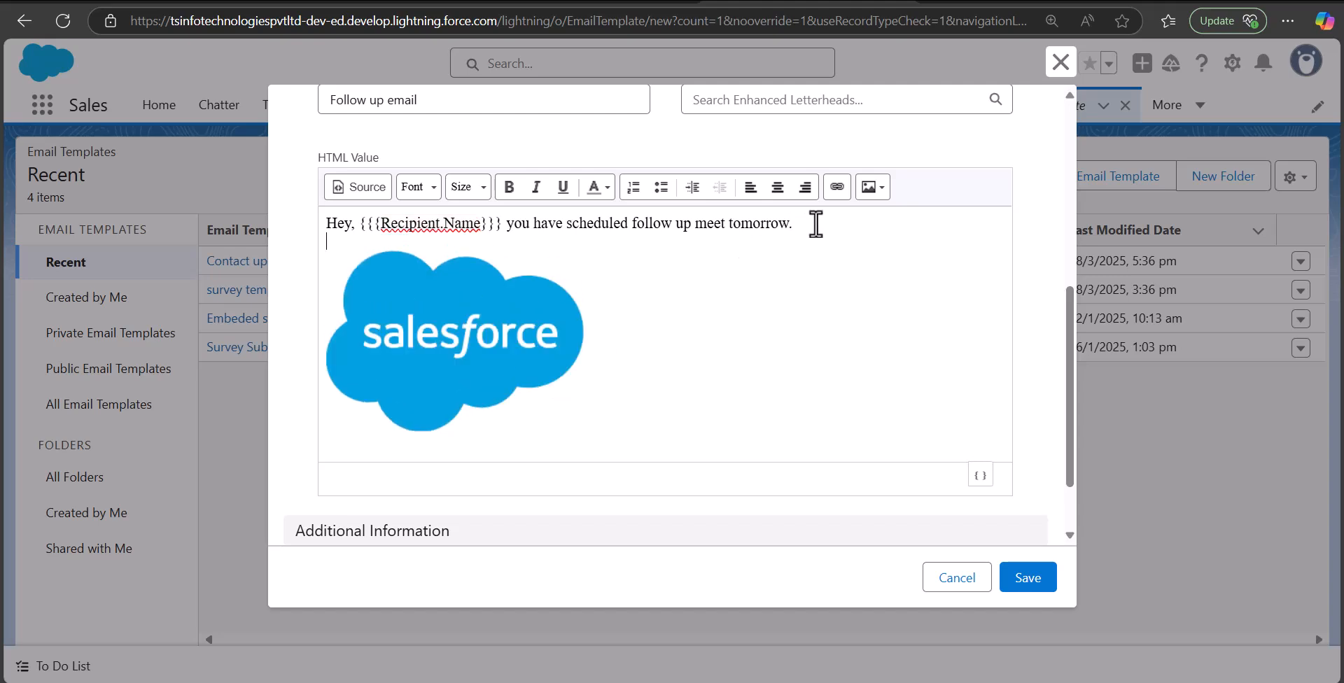
Insert the owned logo.jpg STS image on a new line below the Salesforce logo
click(687, 375)
key(Return)
click(875, 184)
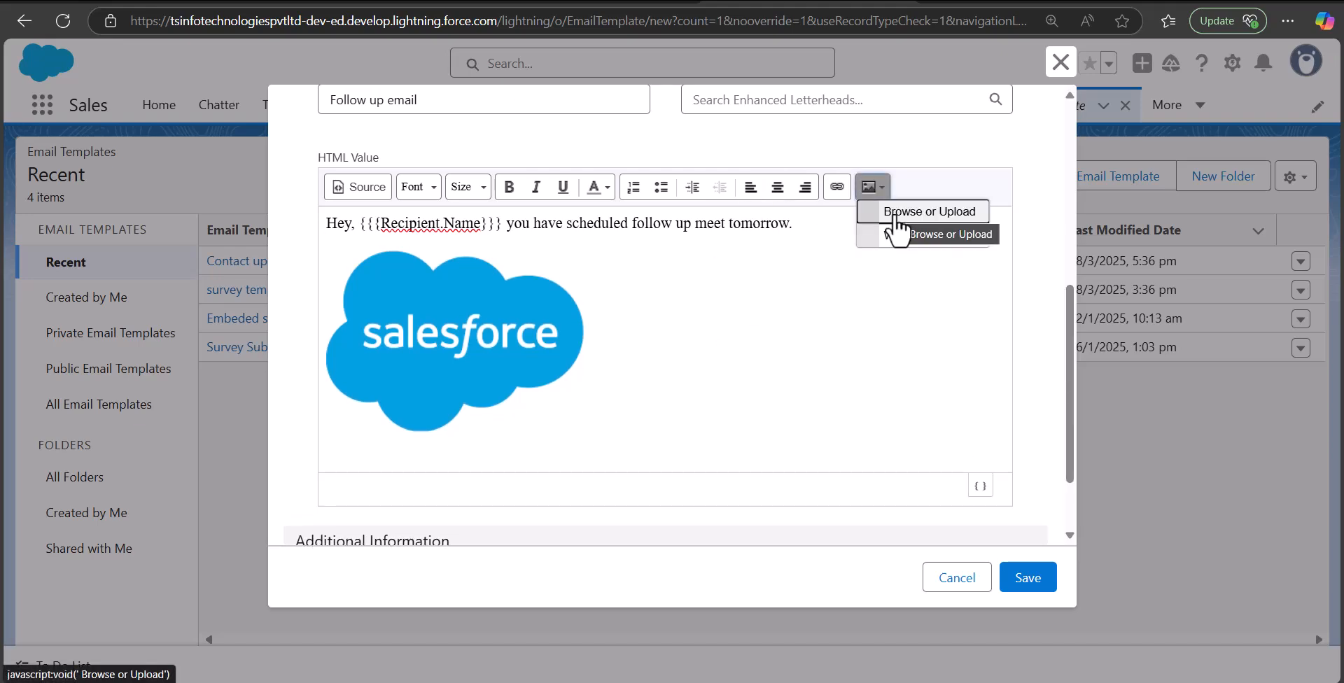
click(895, 214)
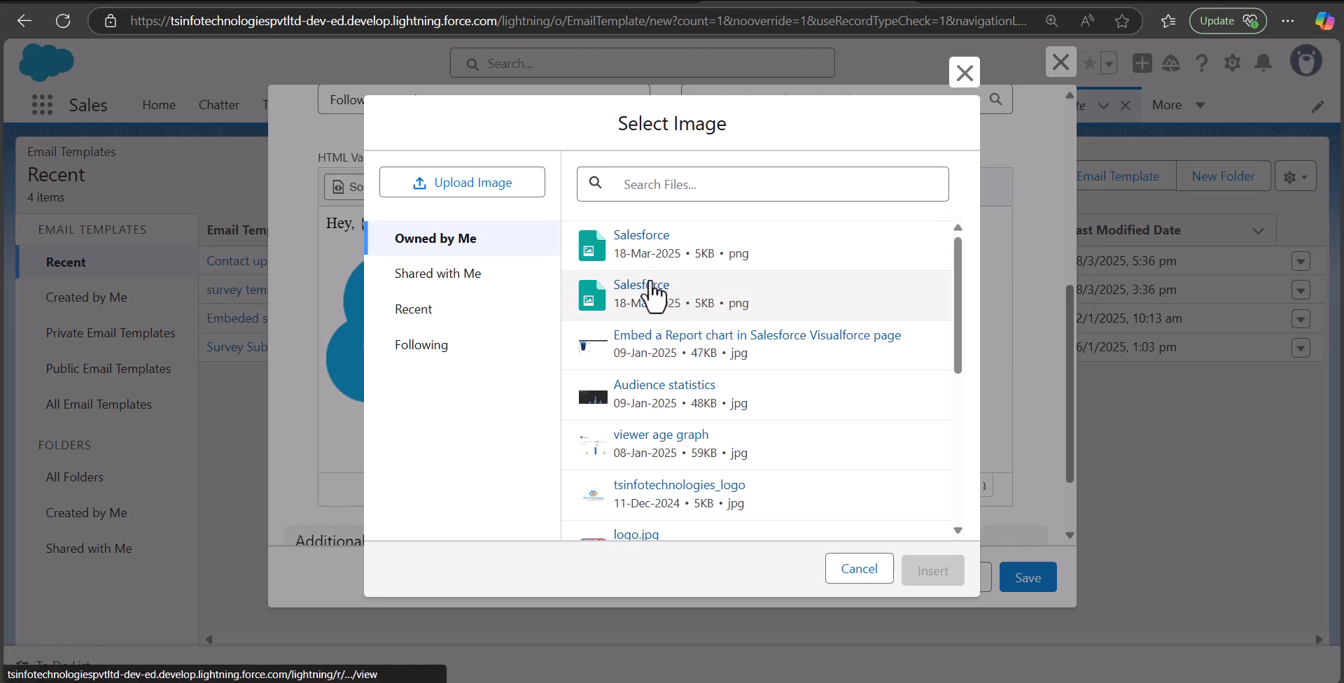
click(494, 282)
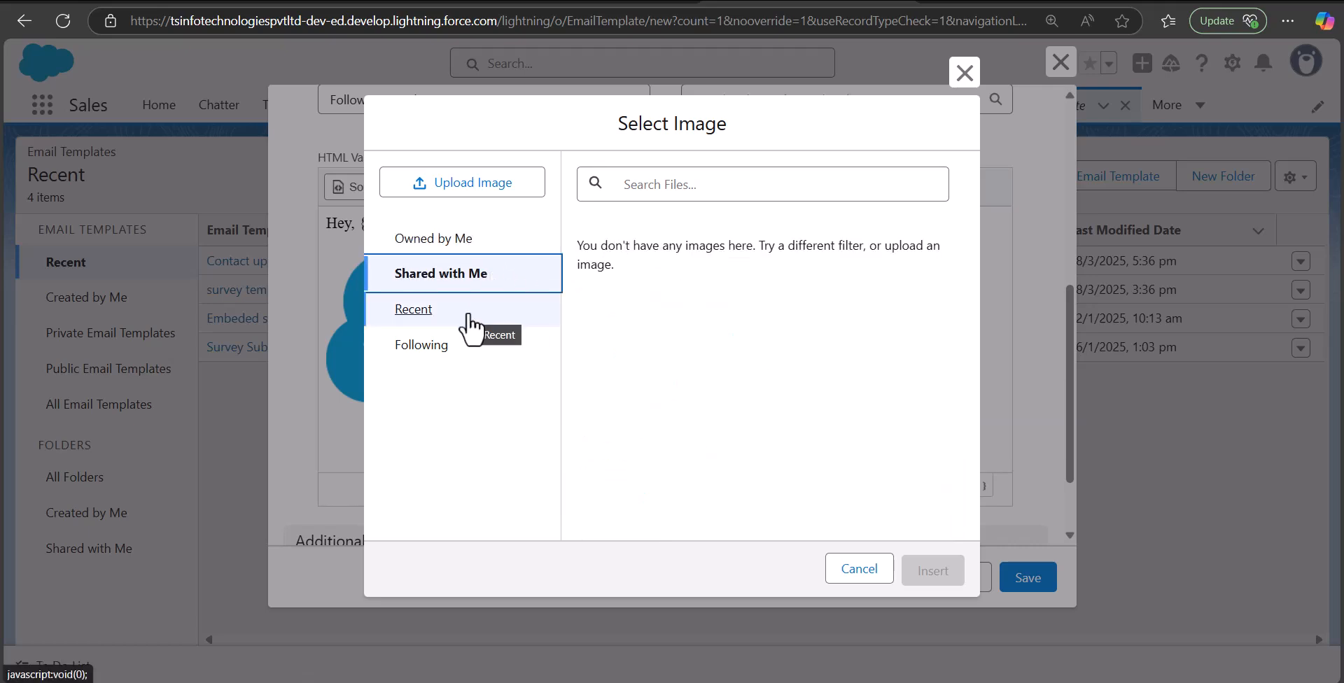
click(459, 248)
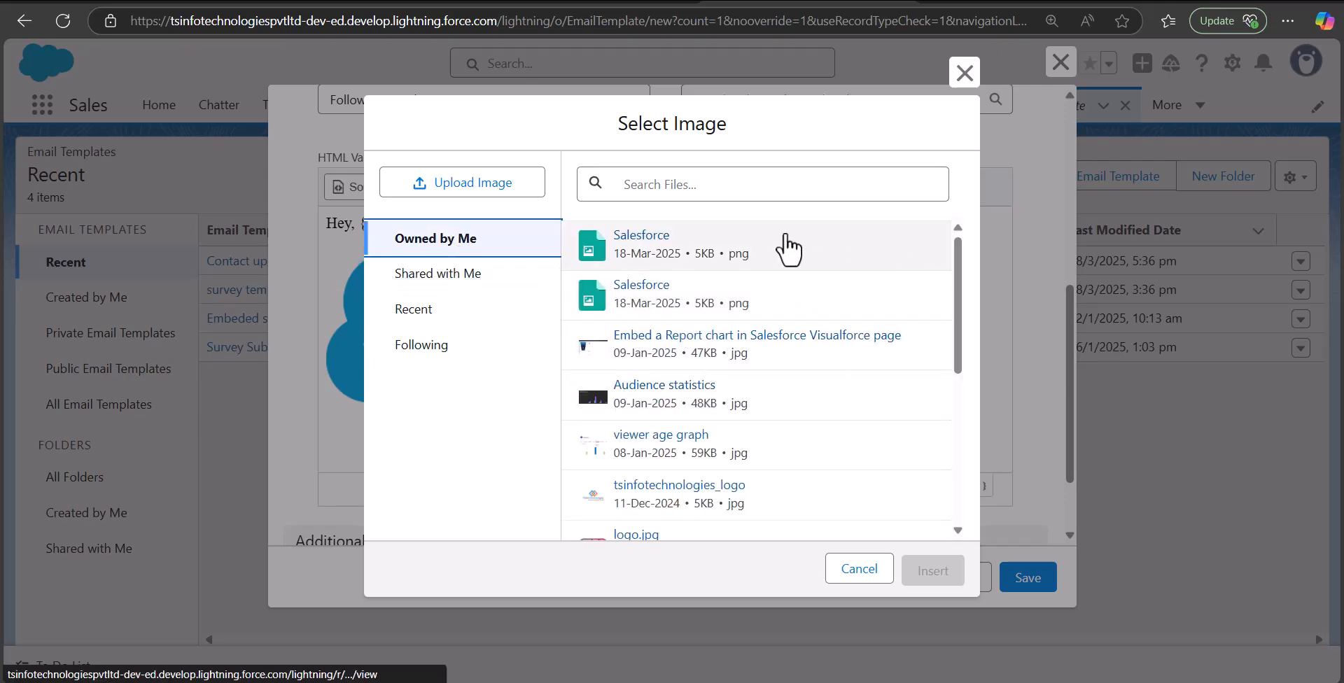
drag(957, 290, 957, 402)
click(757, 281)
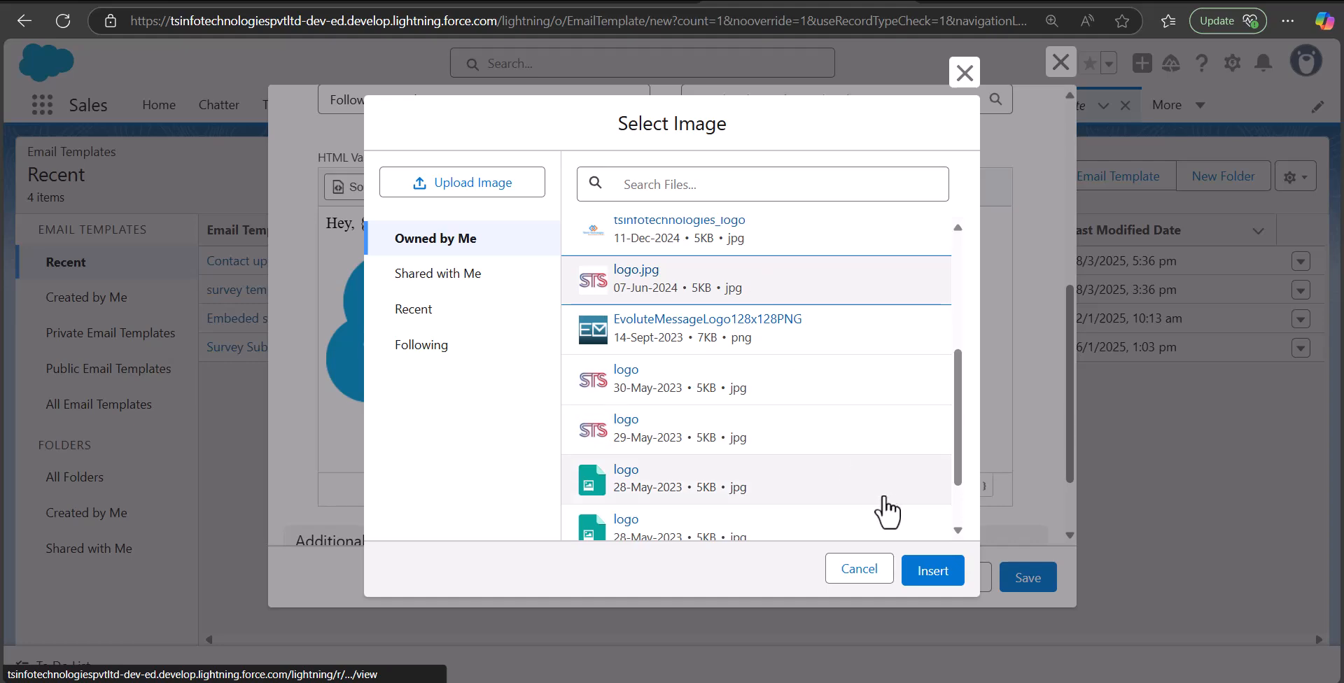
click(933, 581)
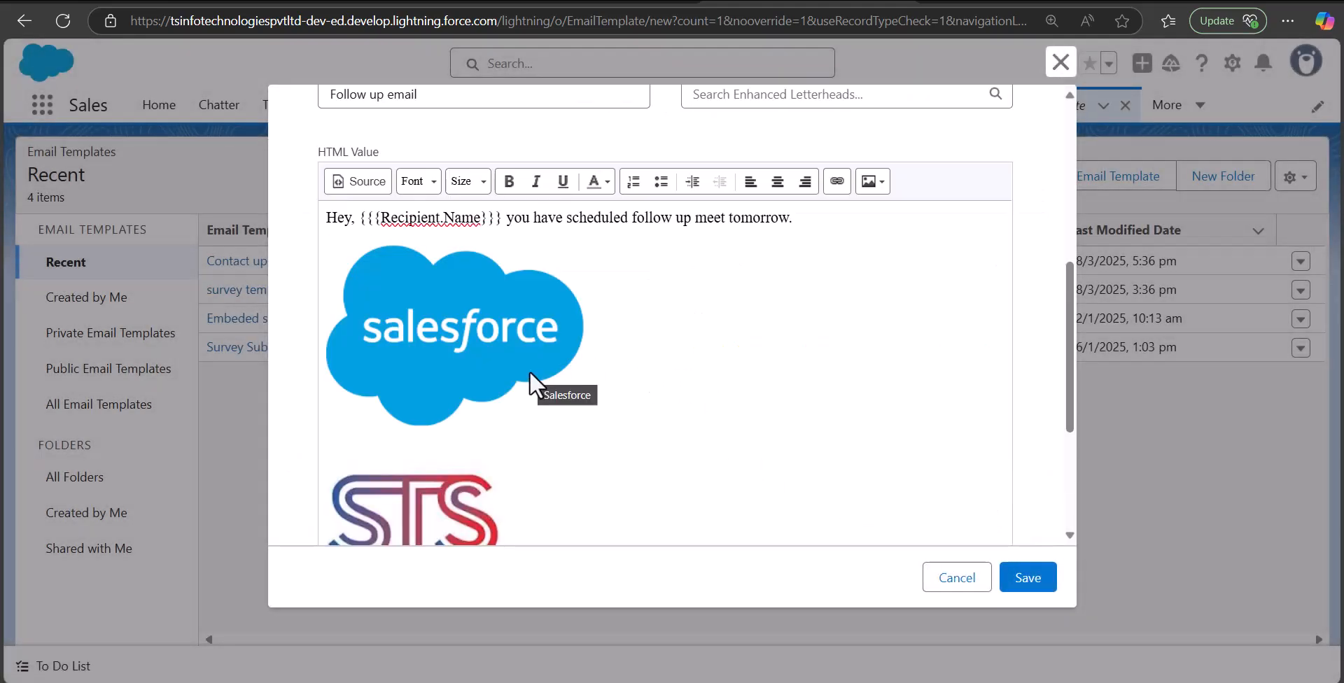
Add the closing line 'Thank you!' below the STS logo
scroll(477, 310, down, 3)
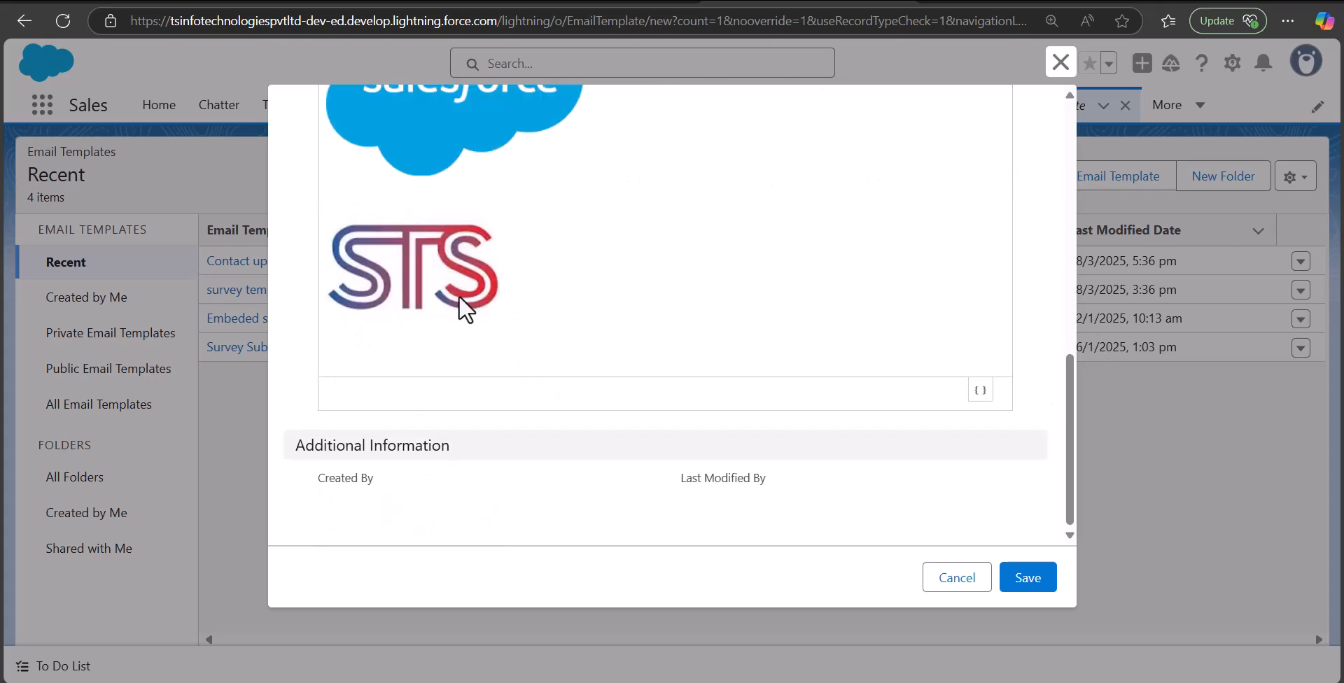
click(490, 323)
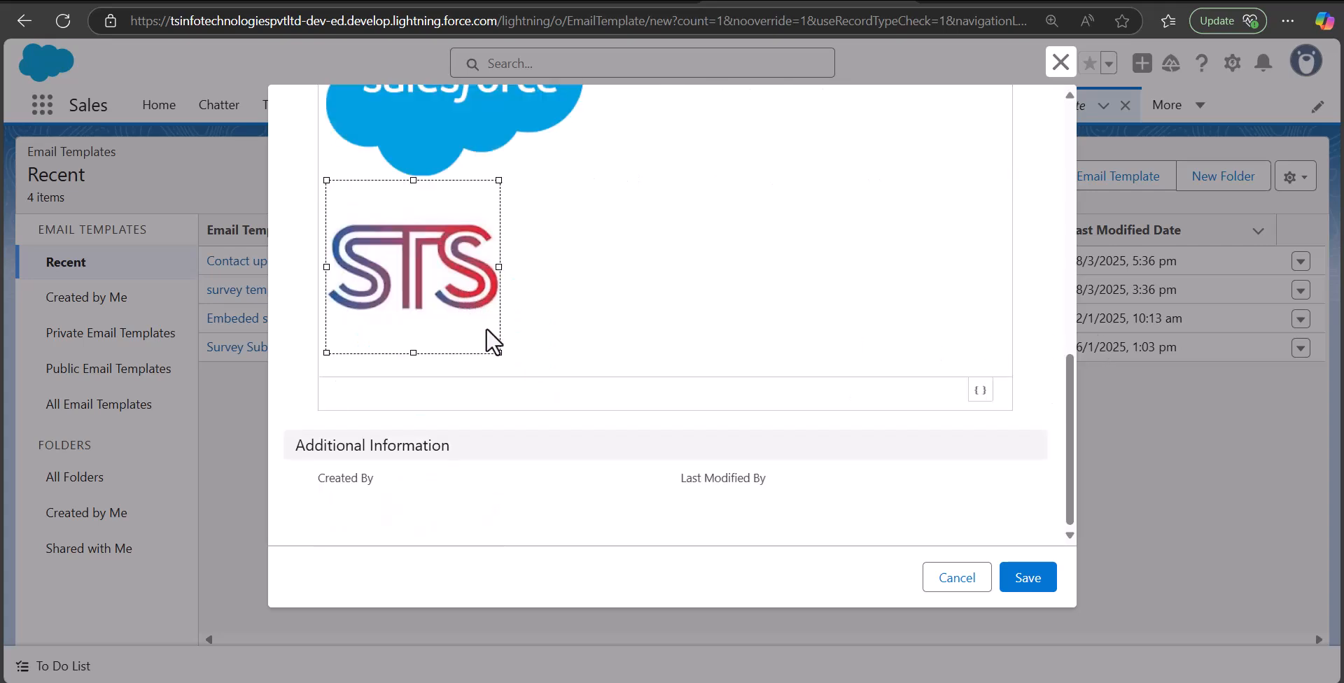
click(541, 298)
key(Return)
text(Thank you!)
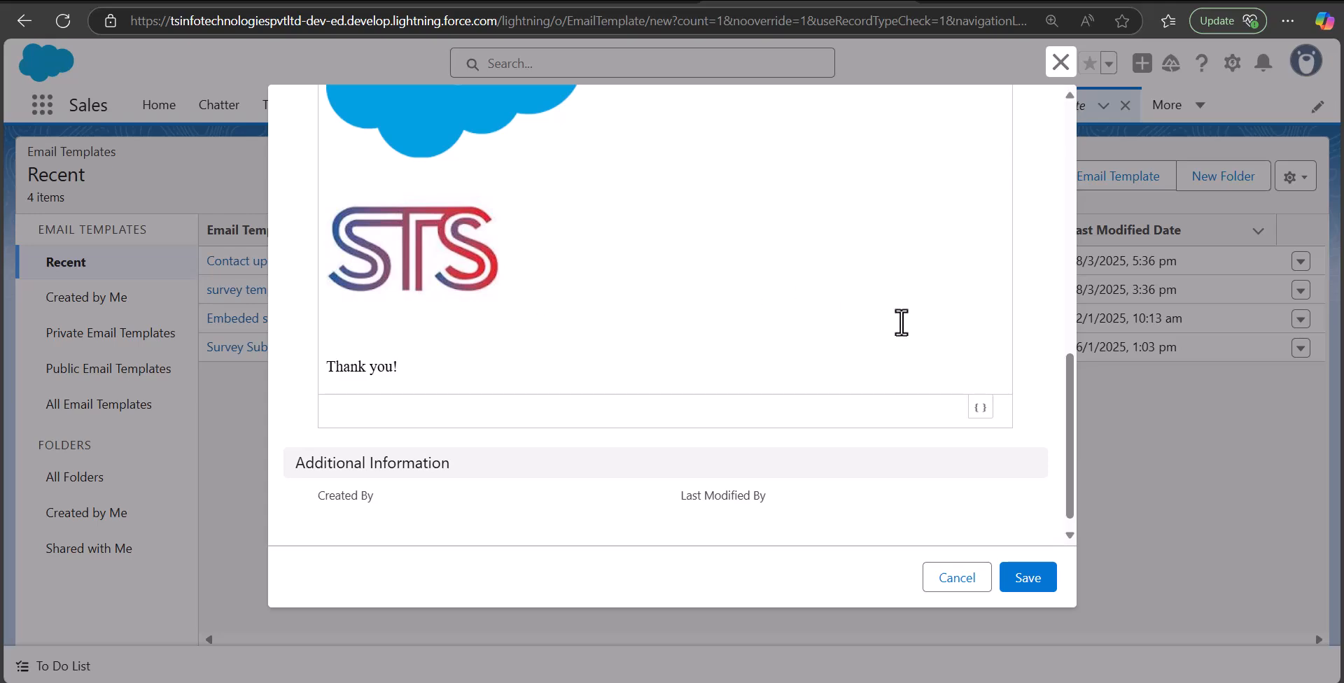
scroll(1053, 304, up, 3)
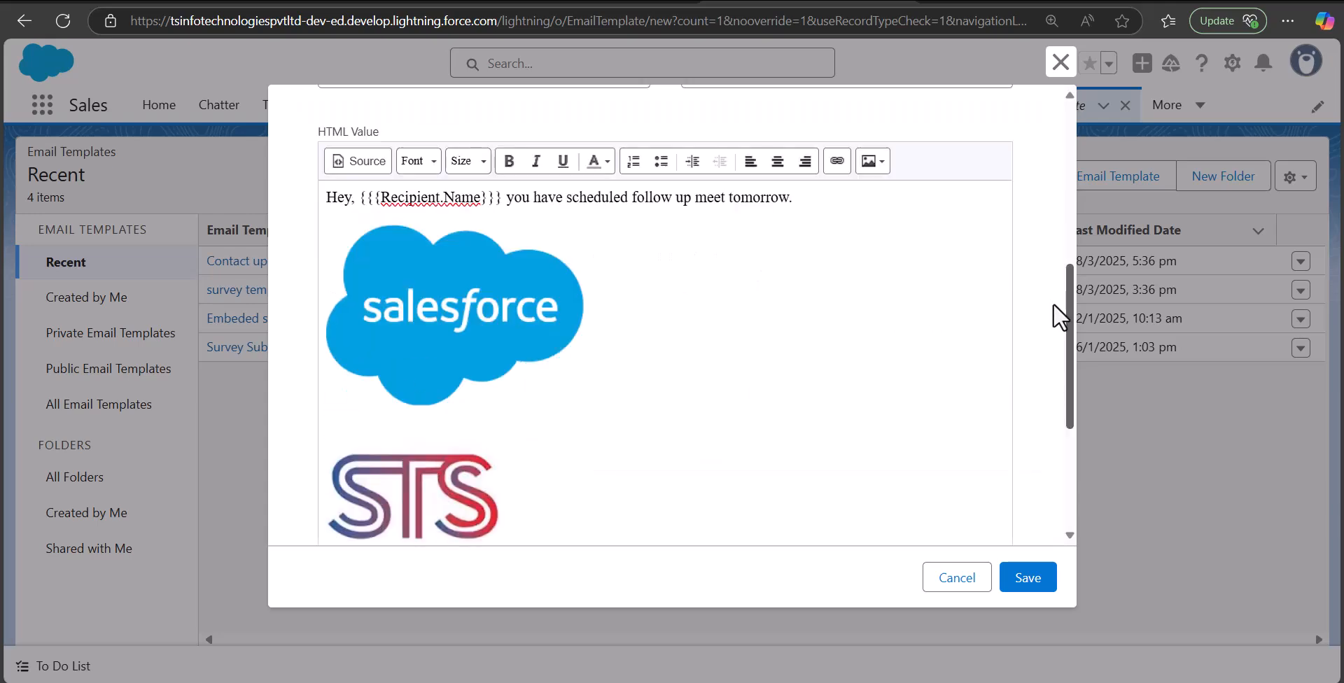
scroll(1053, 304, down, 3)
scroll(1053, 304, up, 4)
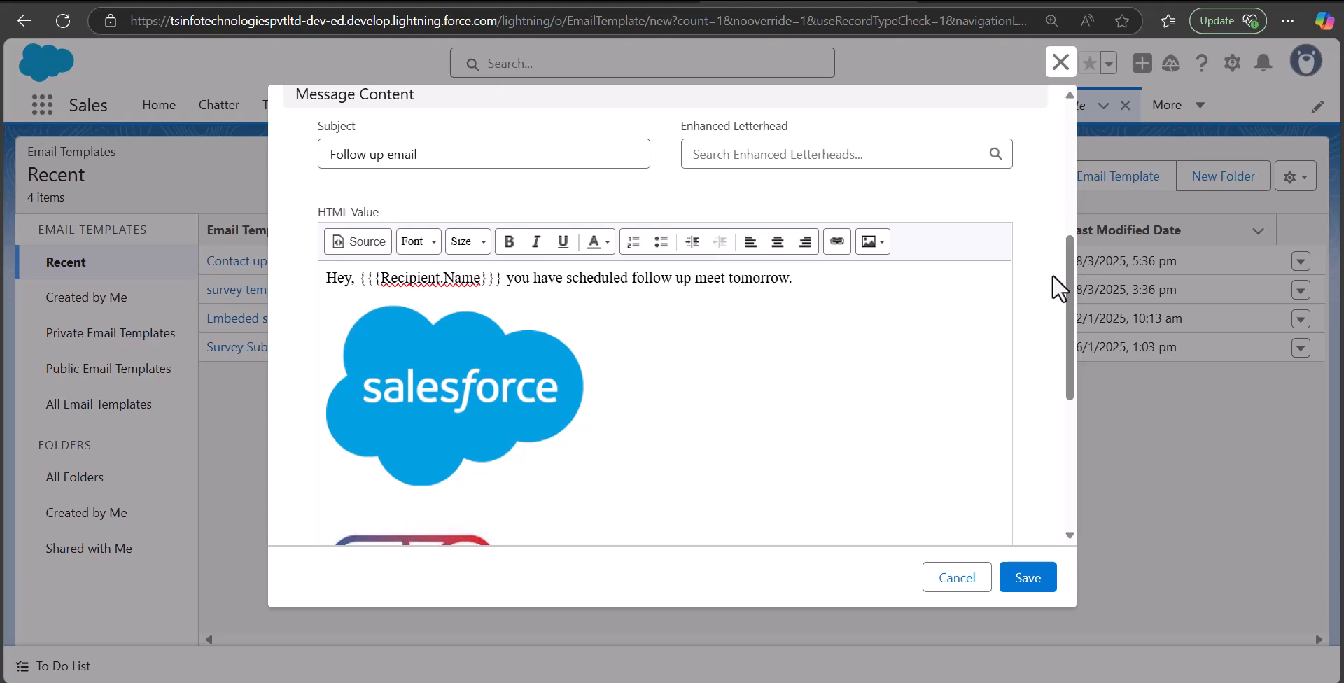
Save the template, then open the Edge Communications account from the Accounts list
click(1027, 578)
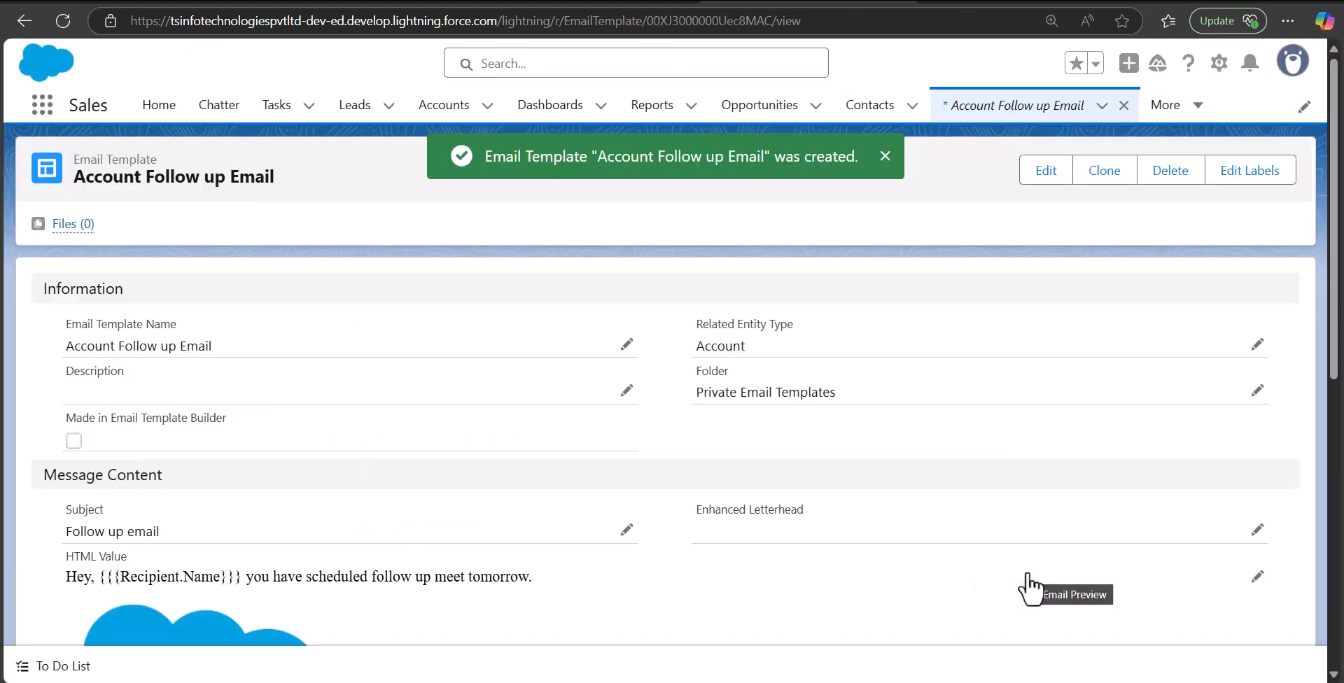
click(441, 107)
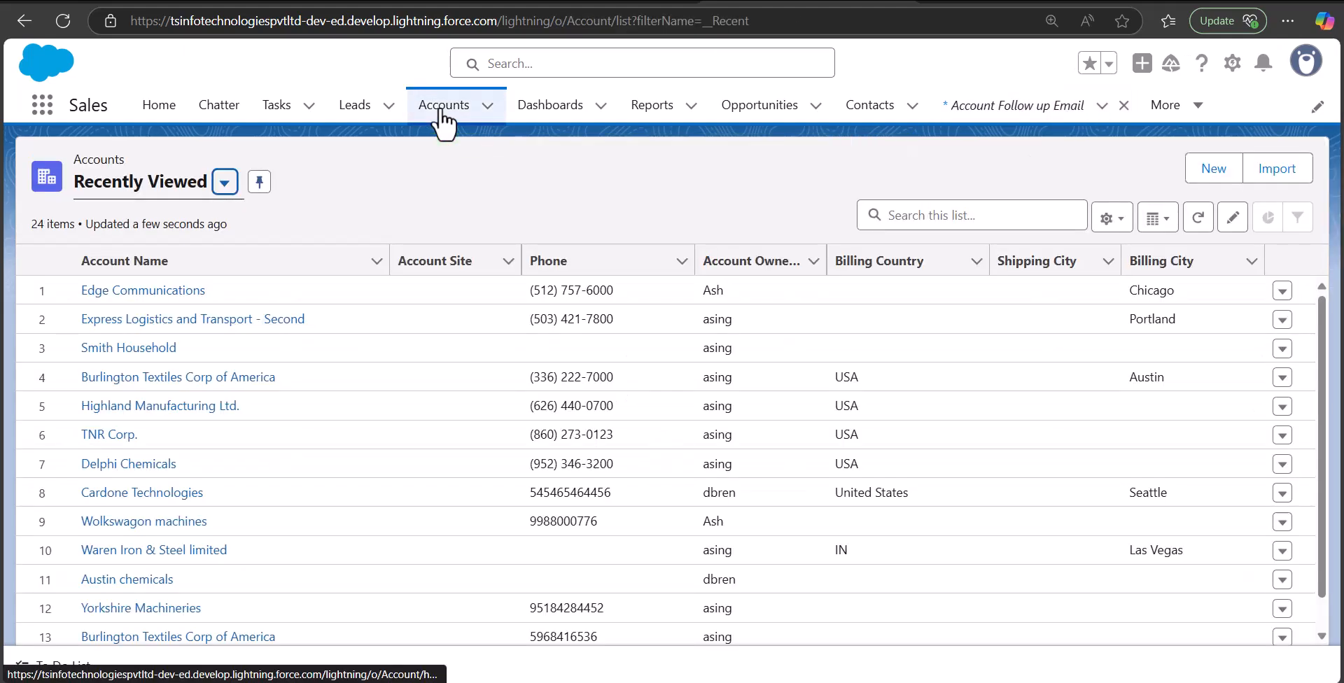
click(150, 308)
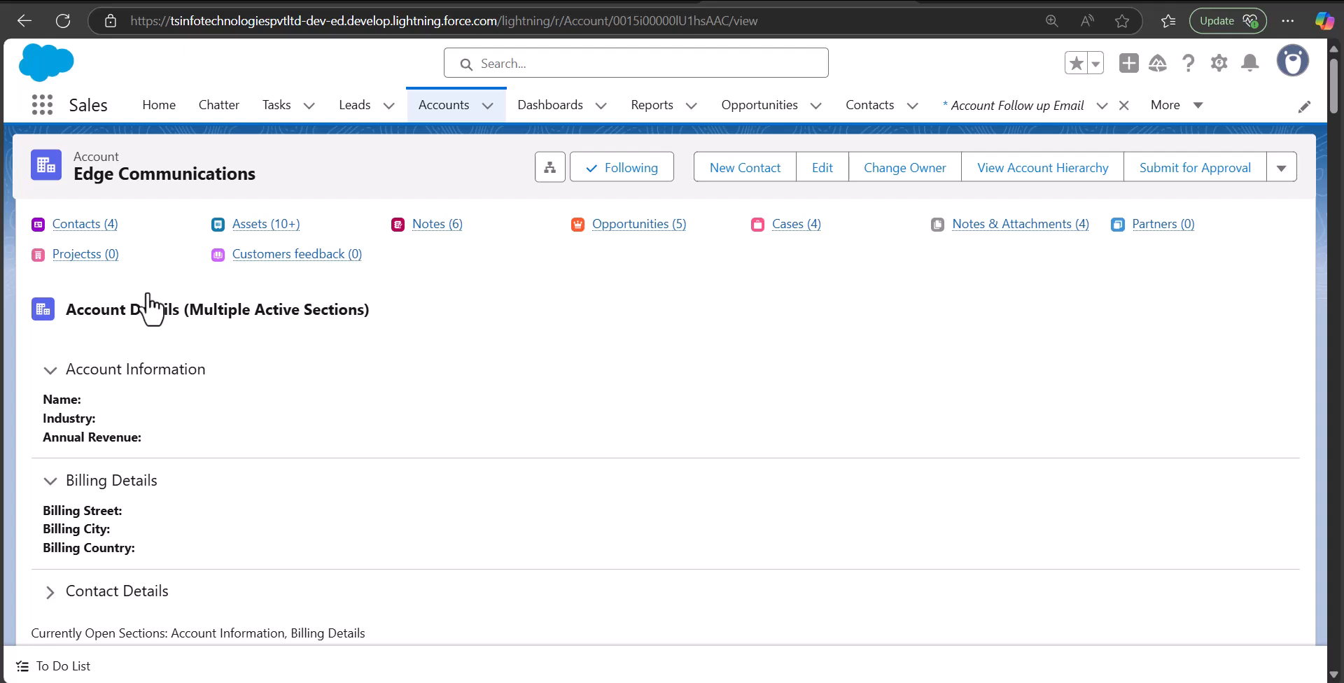
Open a new email draft from the Edge Communications account's Activity section
key(ctrl+f)
text(email)
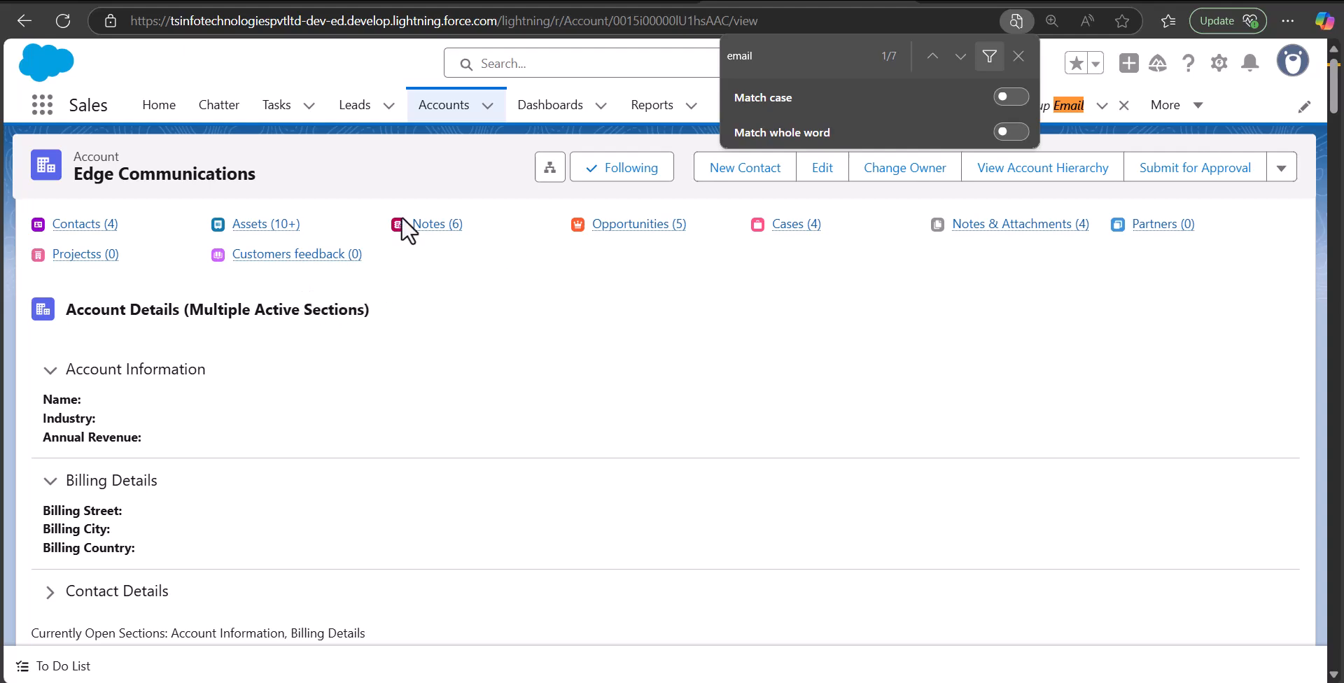
key(Escape)
scroll(1333, 98, down, 5)
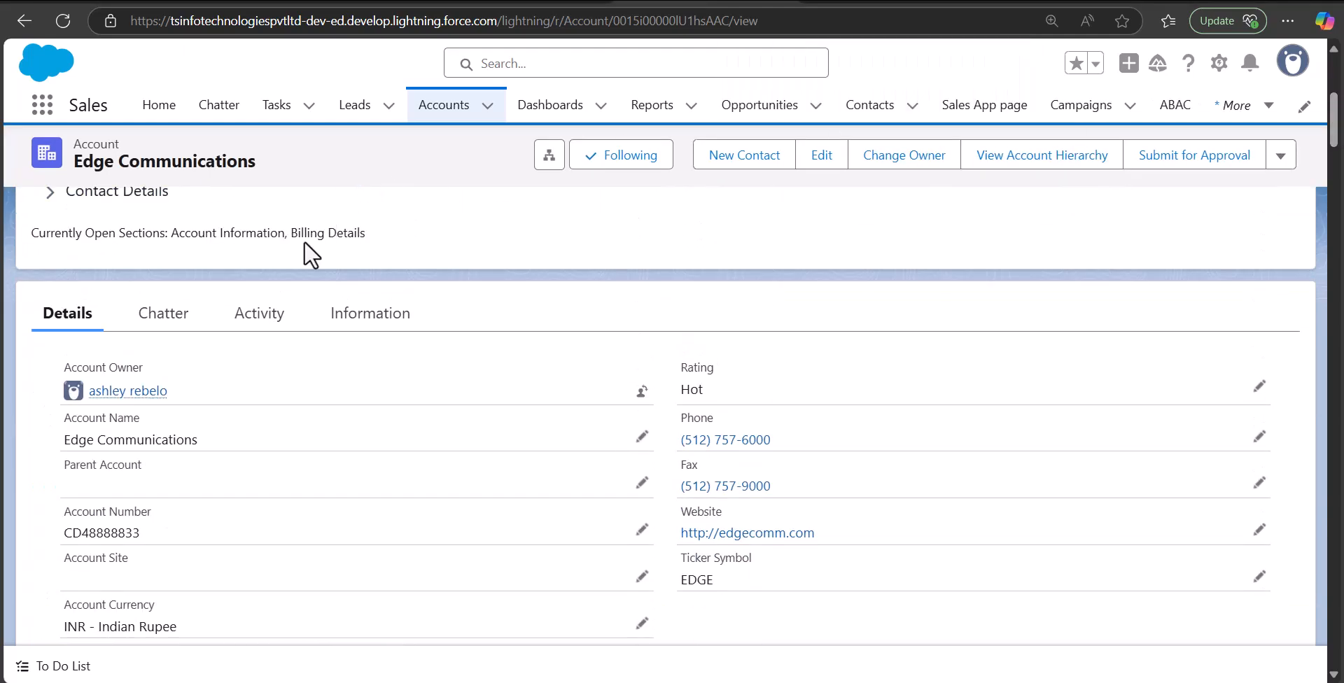
click(262, 313)
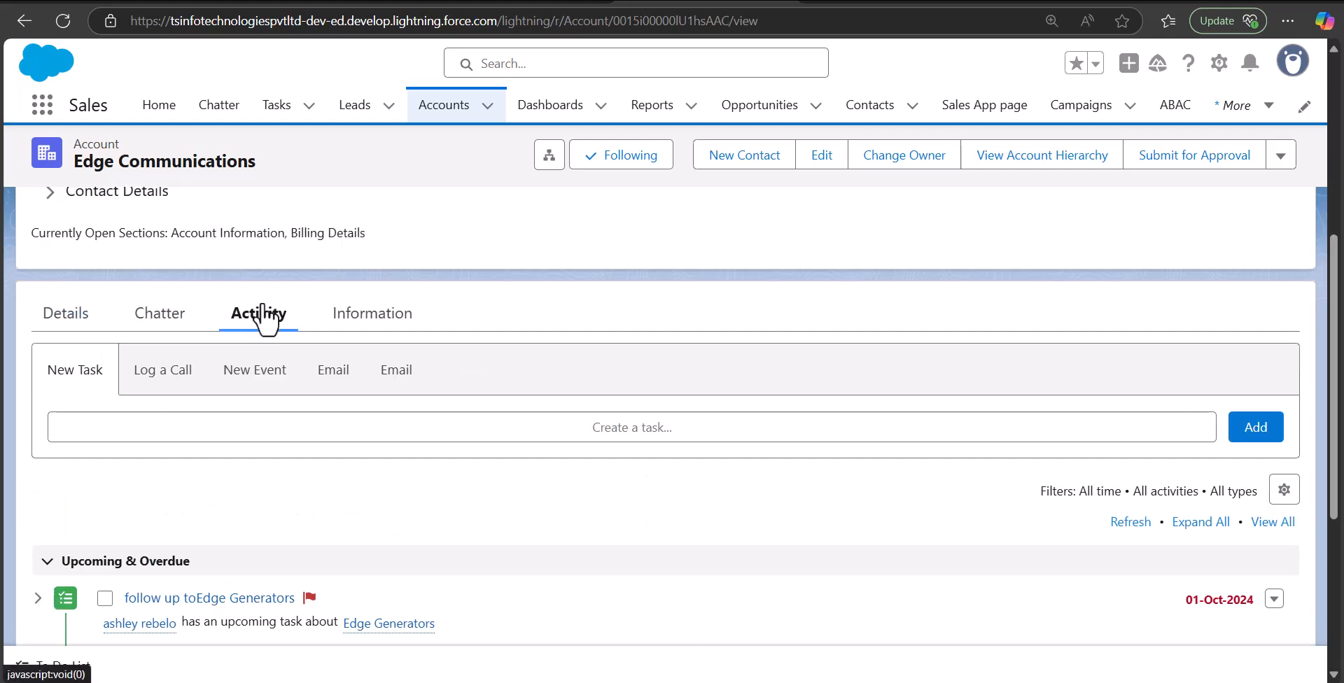
click(329, 378)
scroll(1340, 333, down, 2)
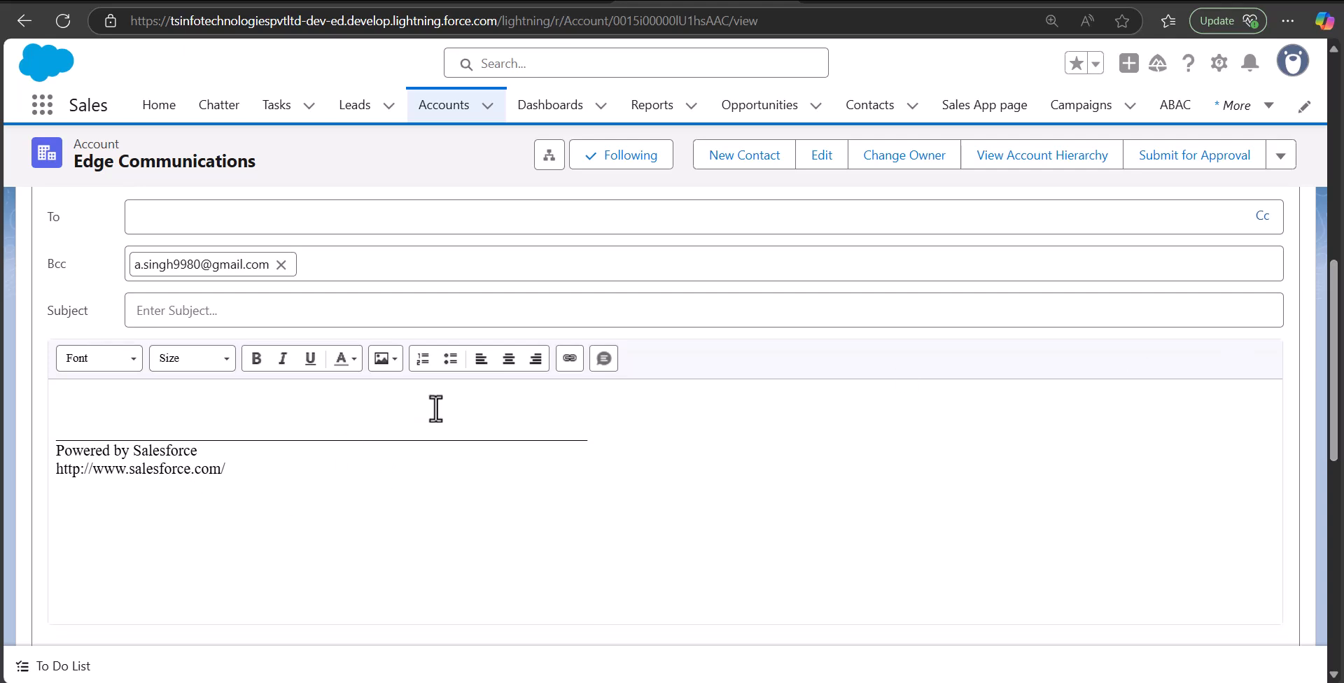
drag(1334, 330, 1333, 384)
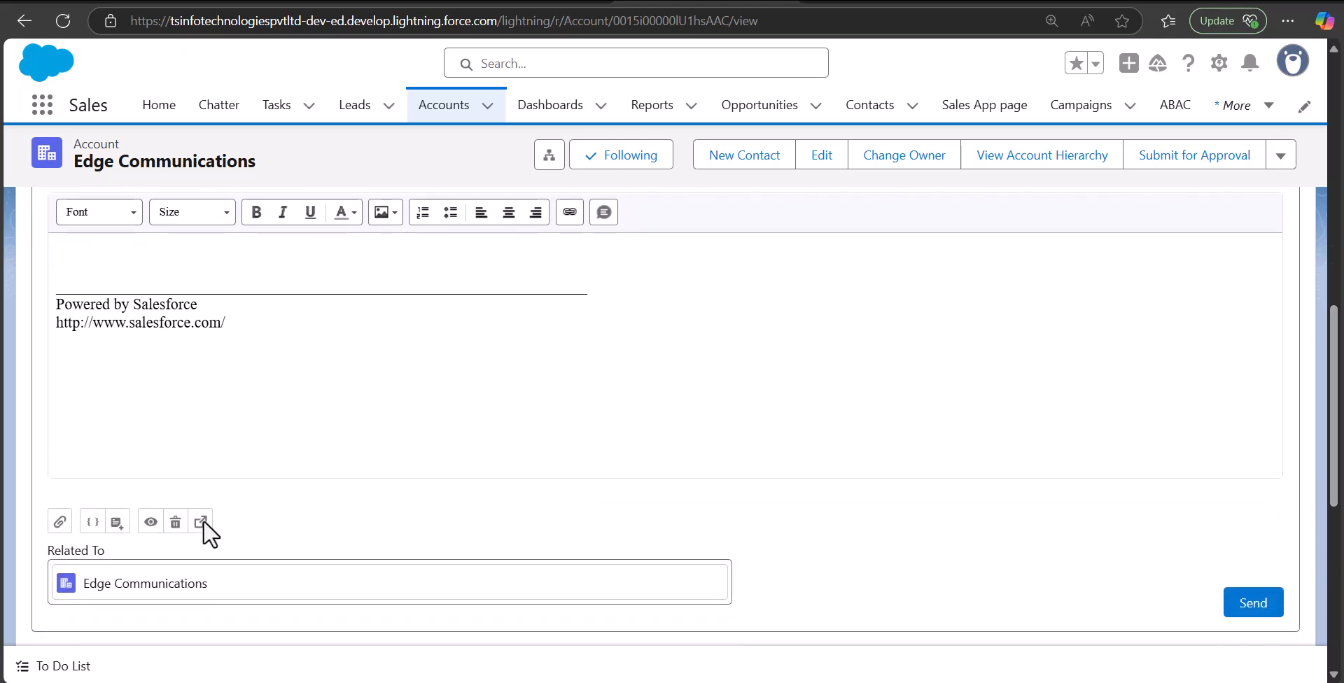
Insert the Account Follow up Email template into the draft, confirming the replacement warning
click(116, 524)
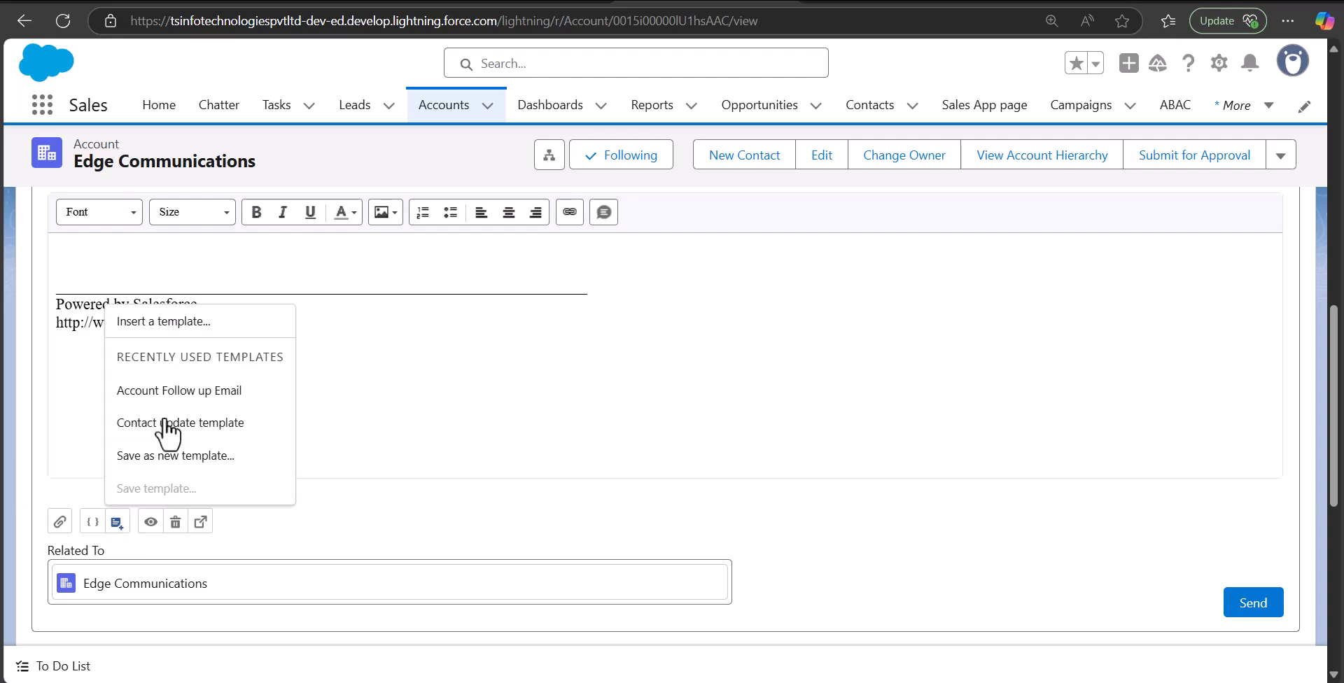
click(172, 333)
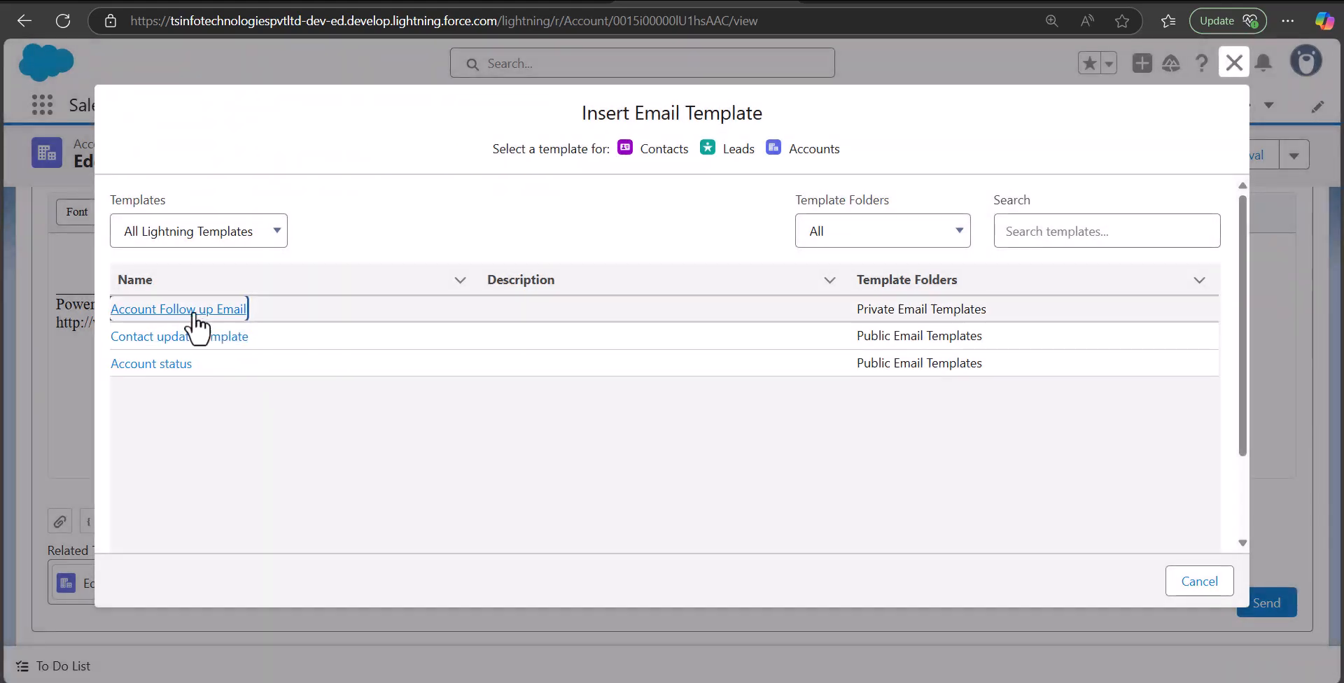
click(190, 313)
click(189, 312)
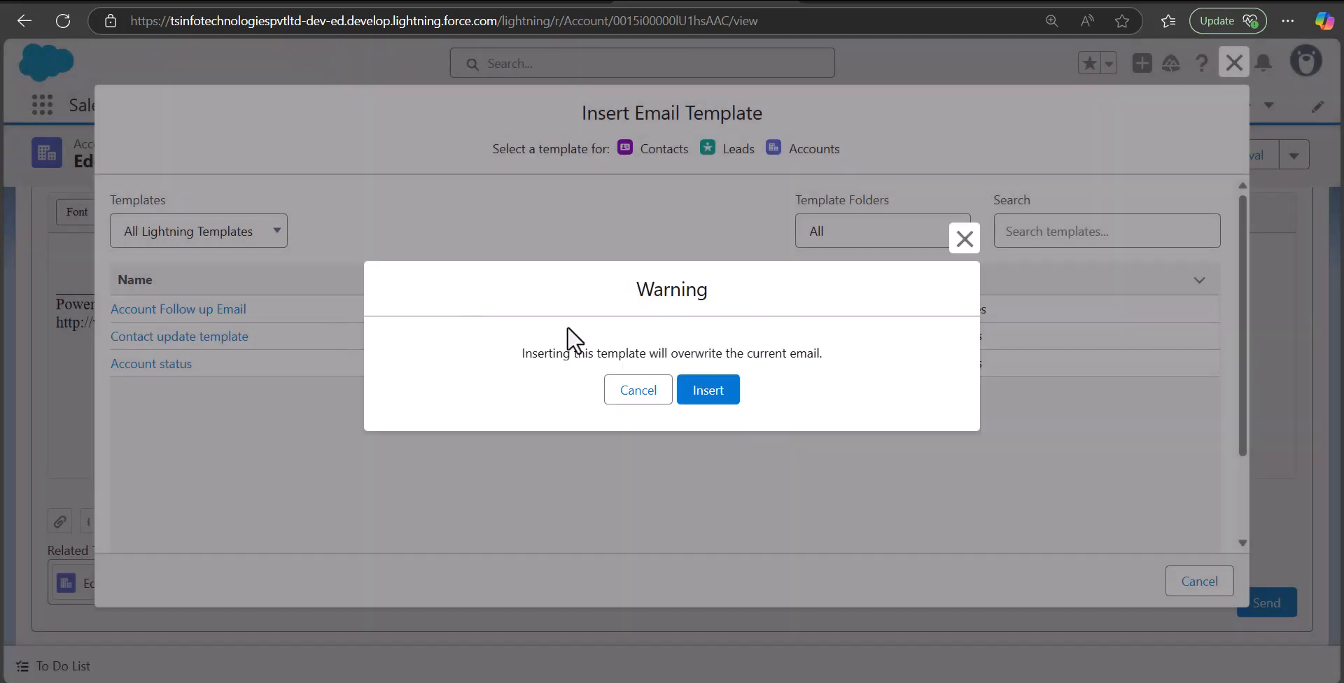
click(716, 415)
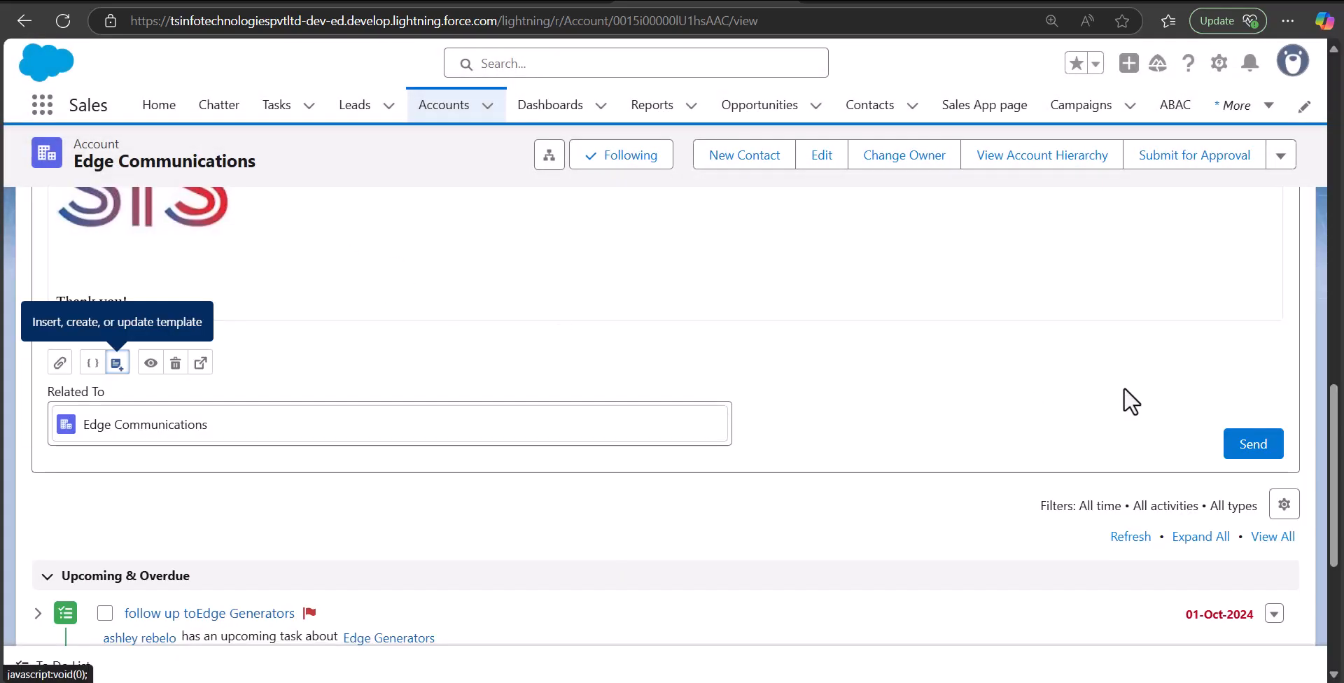
Send the 'Follow up email' from the Edge Communications account
scroll(1341, 371, up, 2)
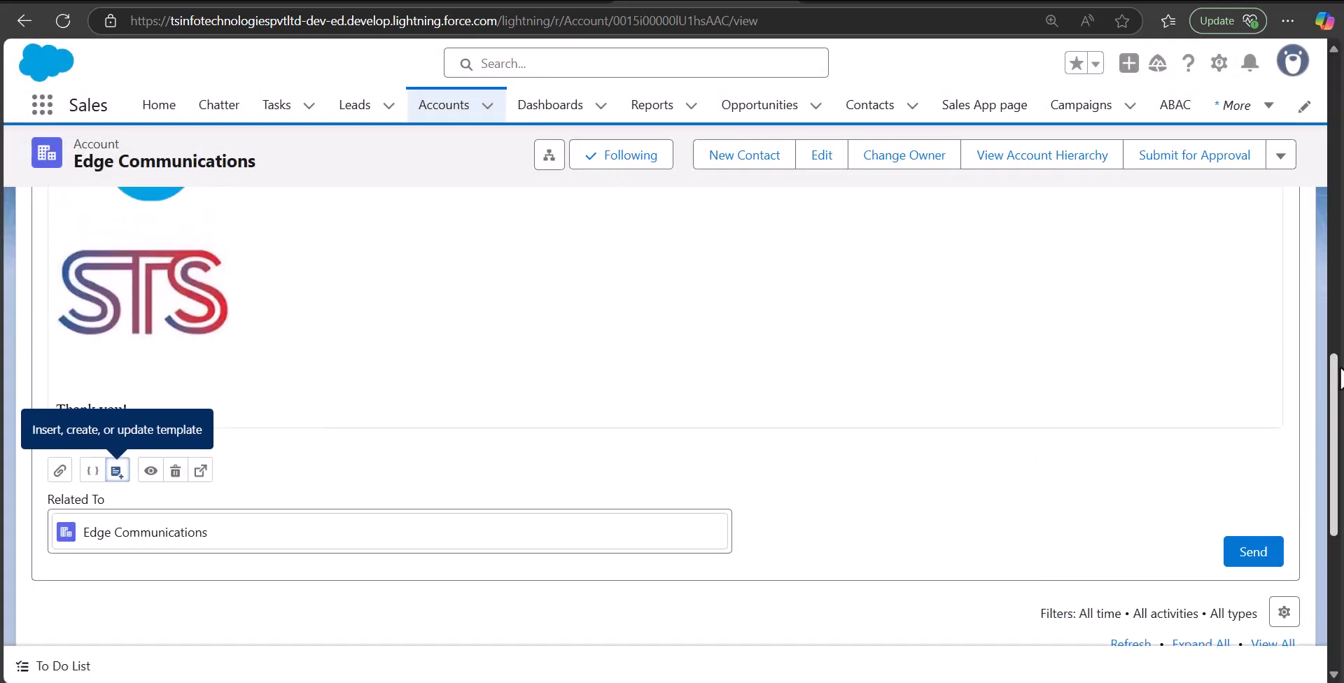
click(1234, 586)
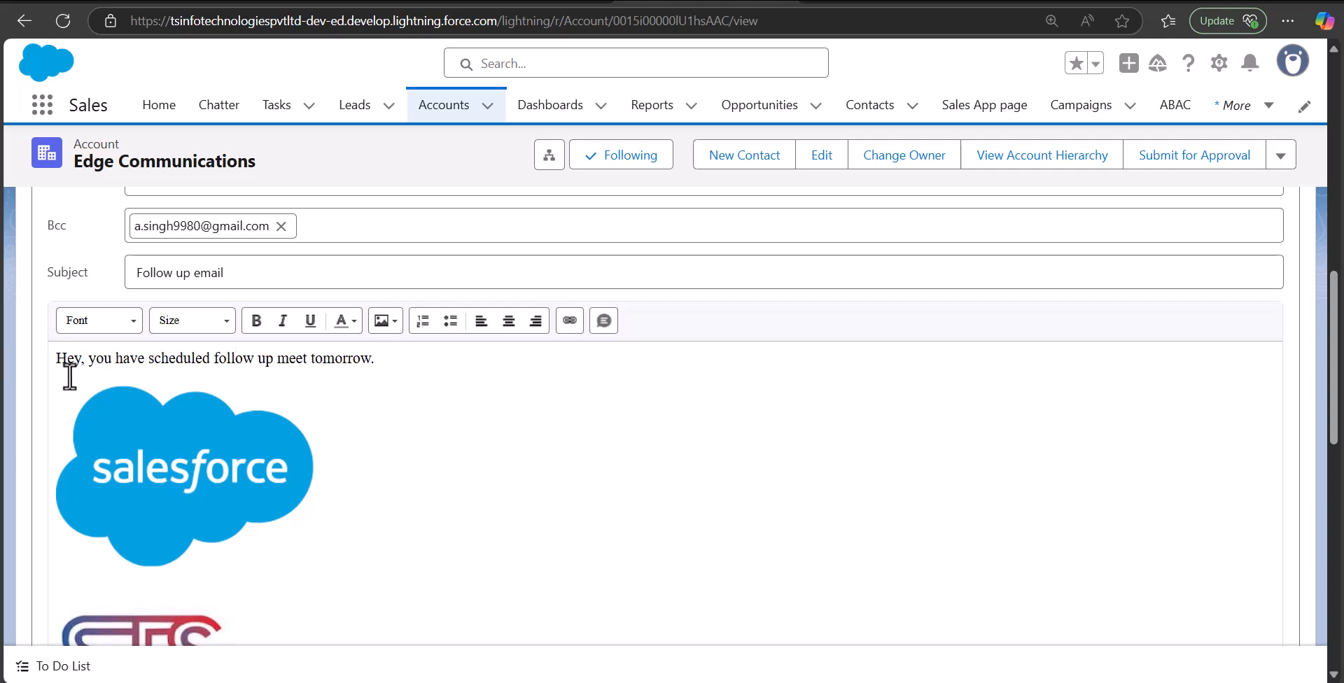
drag(1337, 266, 1332, 409)
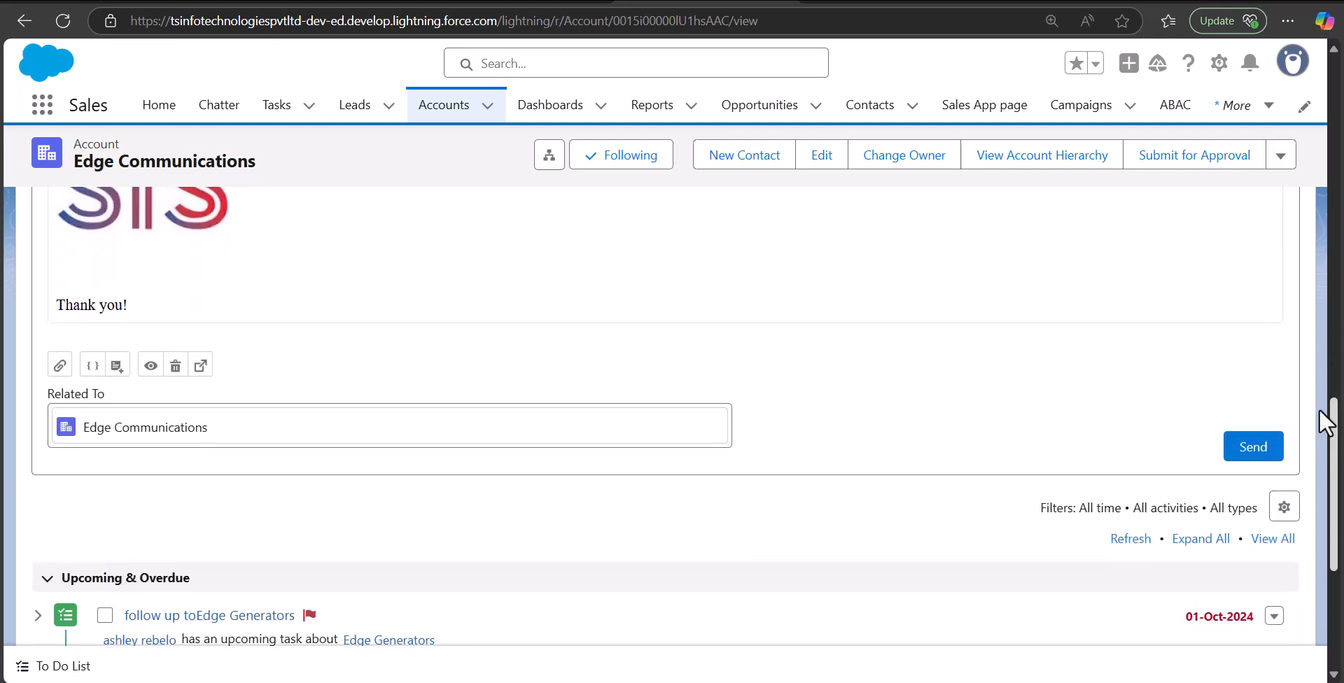
click(1251, 448)
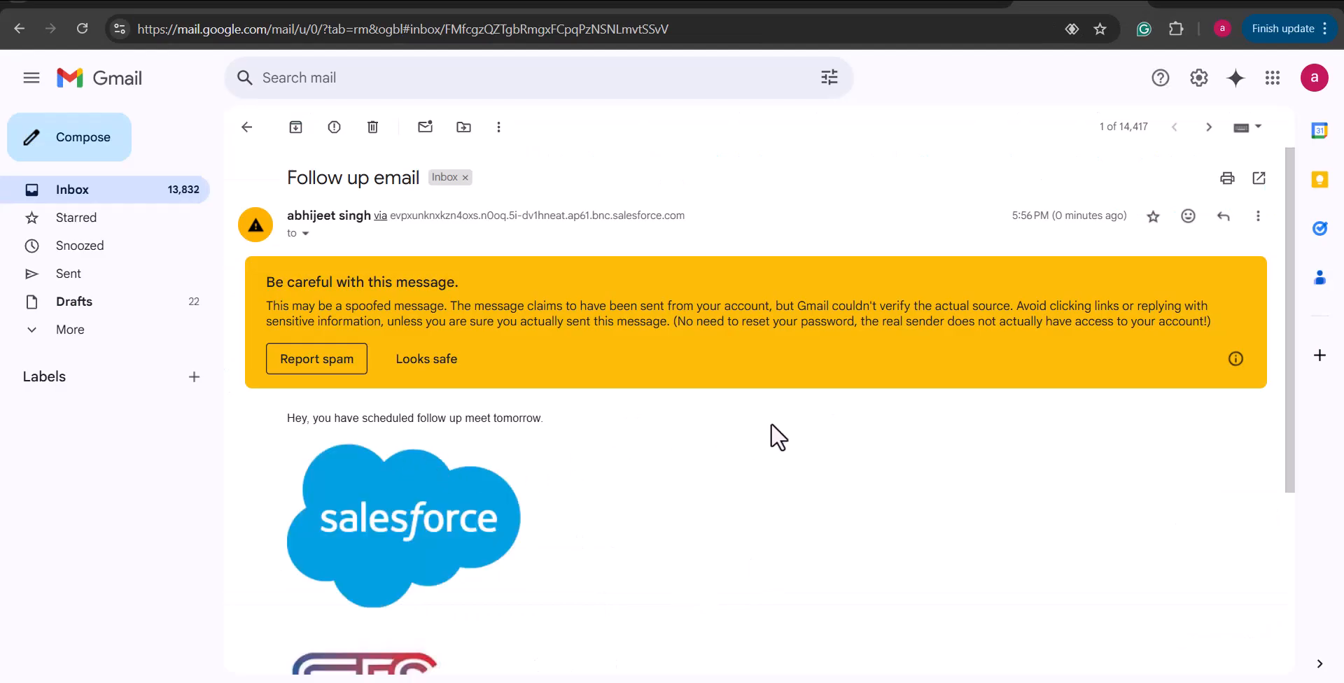
Scroll through the received Follow up email in Gmail, then return to Salesforce
drag(1292, 319, 1288, 422)
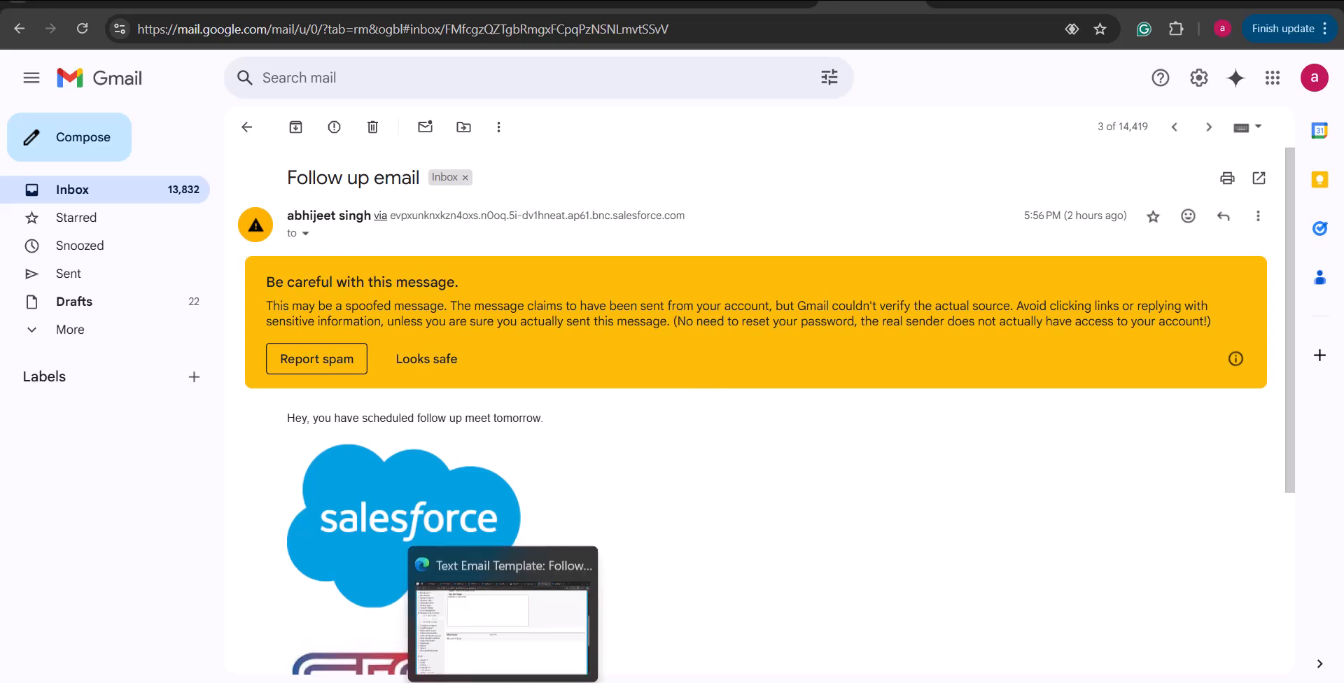
click(503, 682)
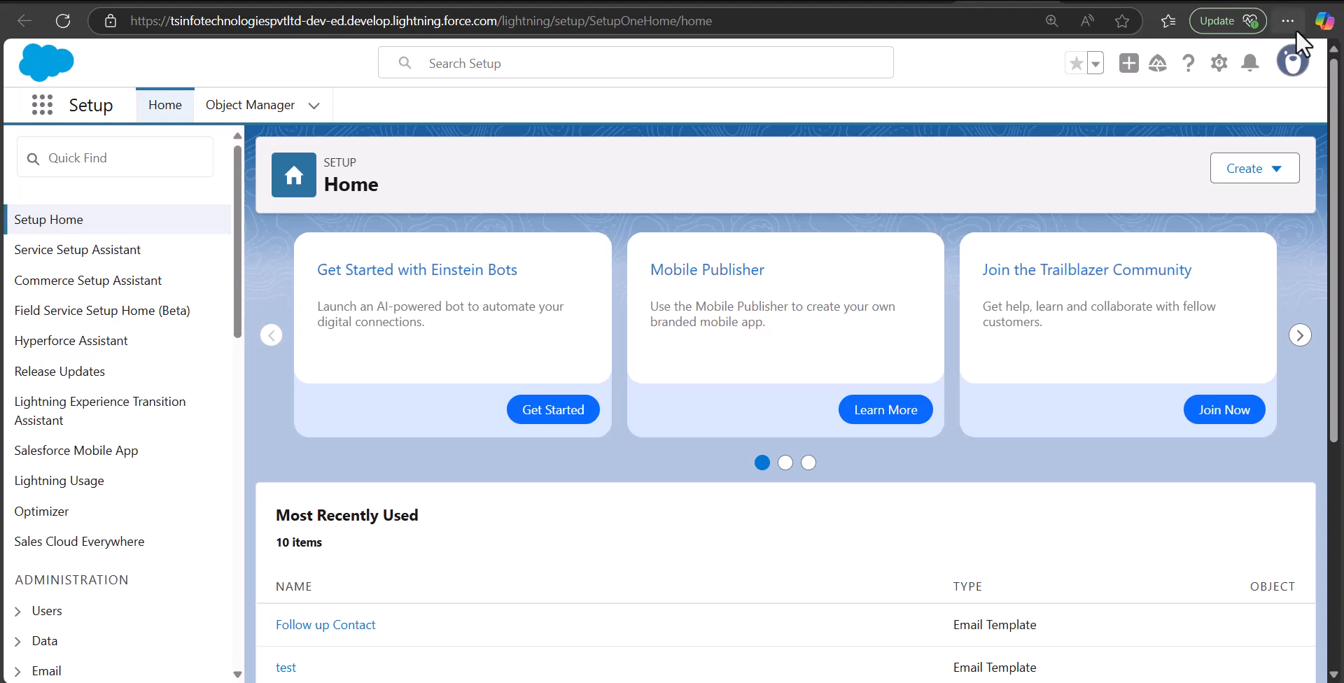
Switch from Lightning to Salesforce Classic from the profile menu, then go to Setup
click(1291, 70)
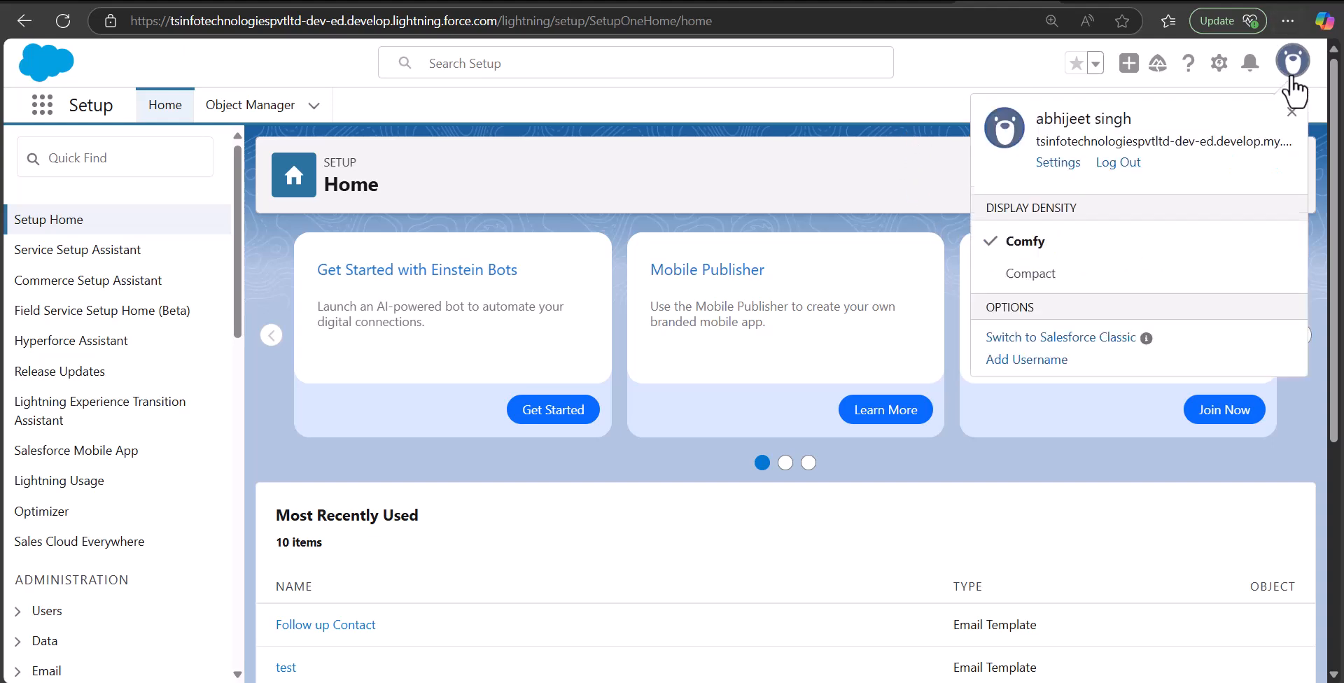
click(1061, 339)
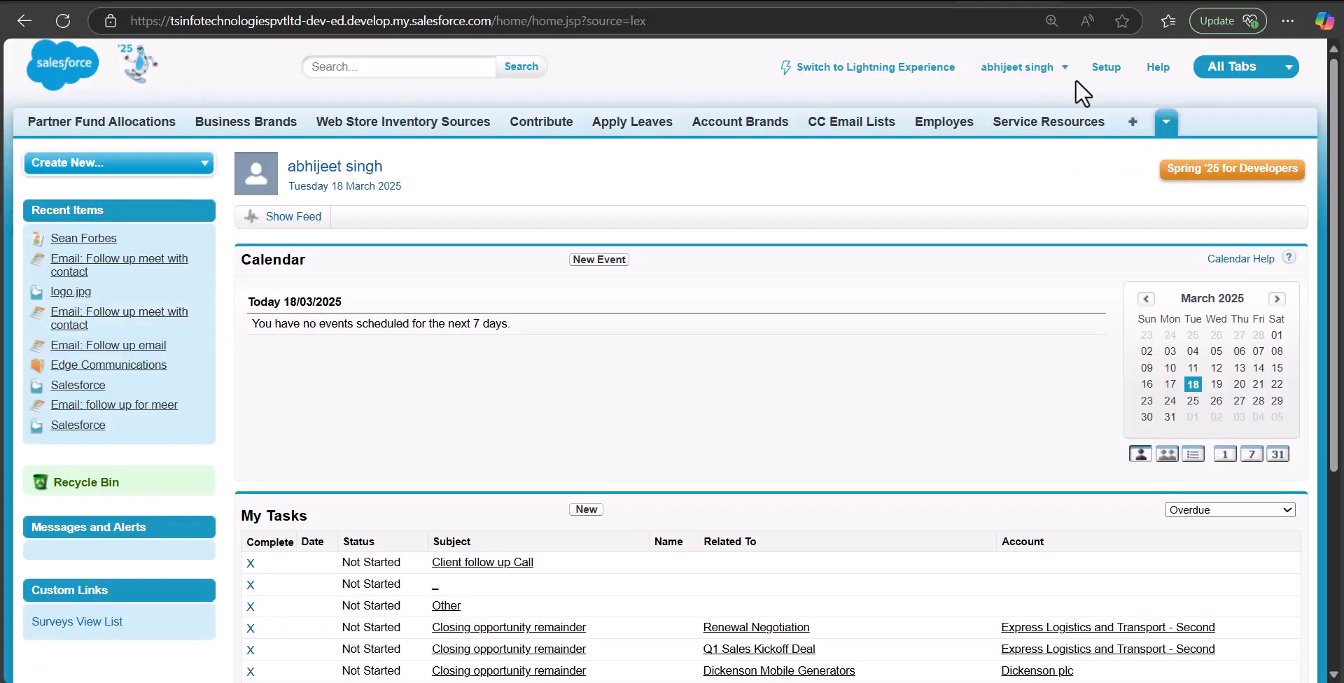
click(1098, 73)
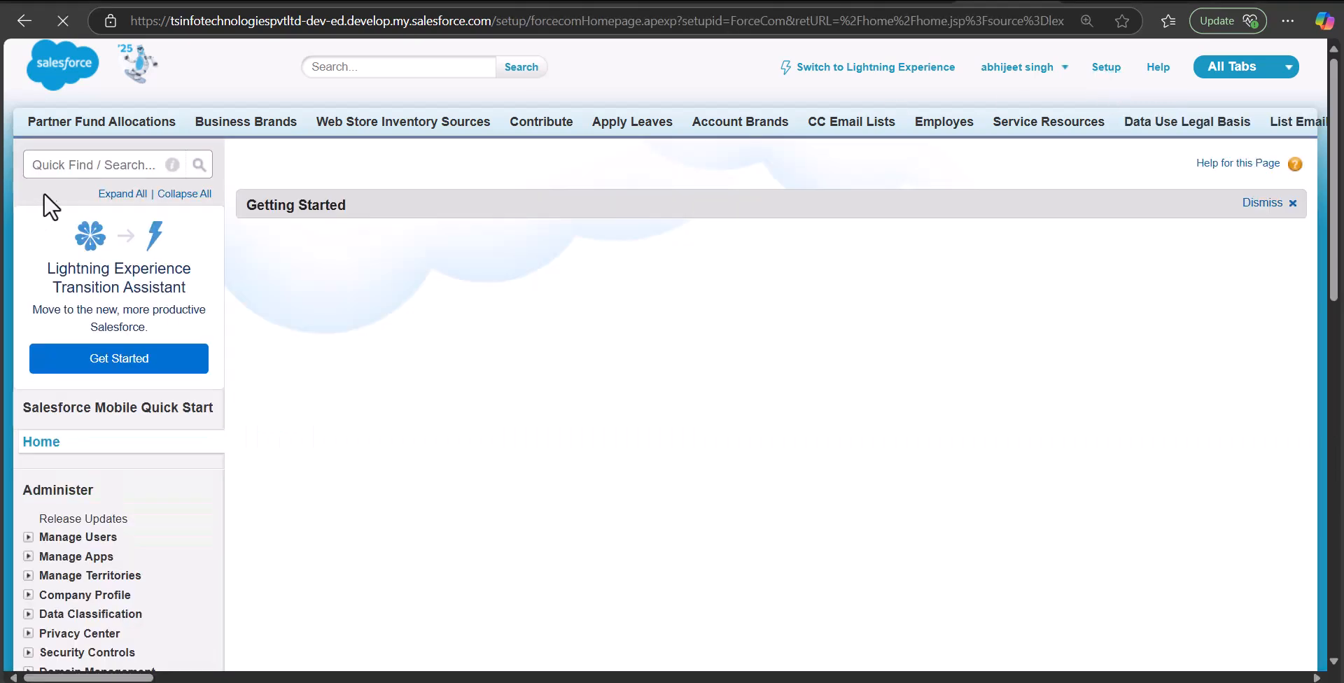
Search Quick Find for 'email', go to Classic Email Templates, and select the Follow up Contact template
click(58, 168)
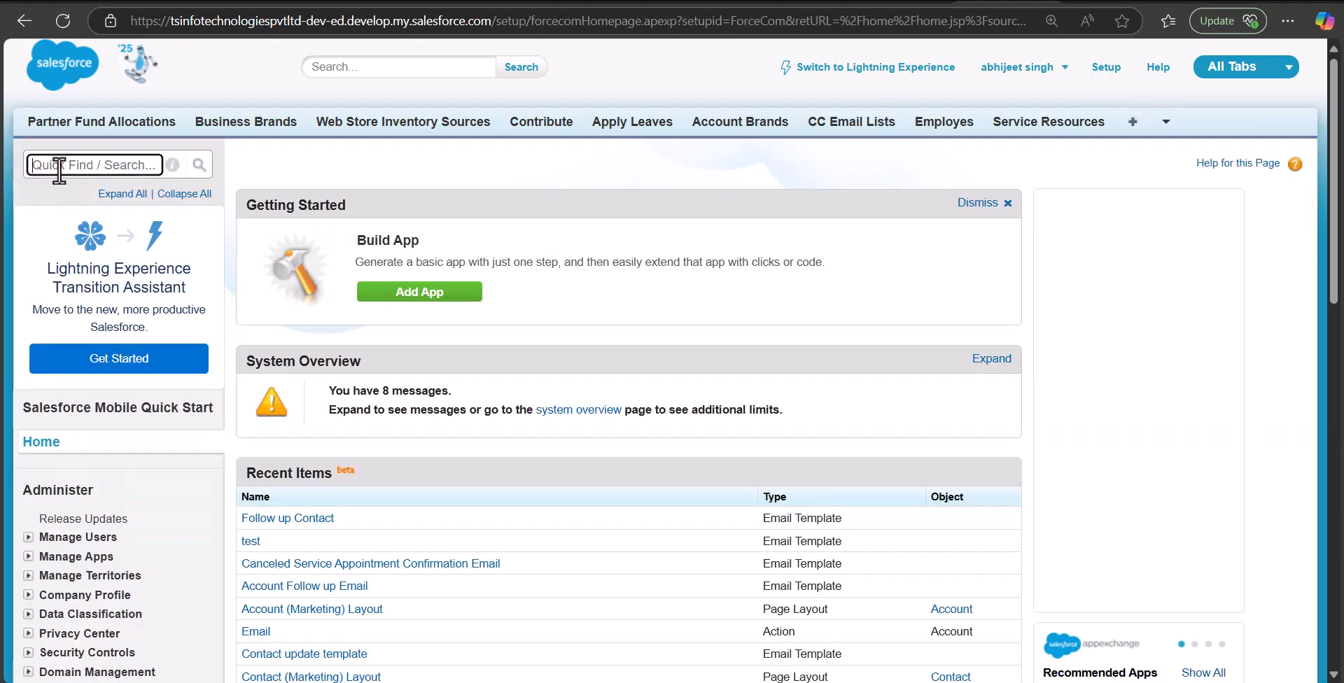
text(email)
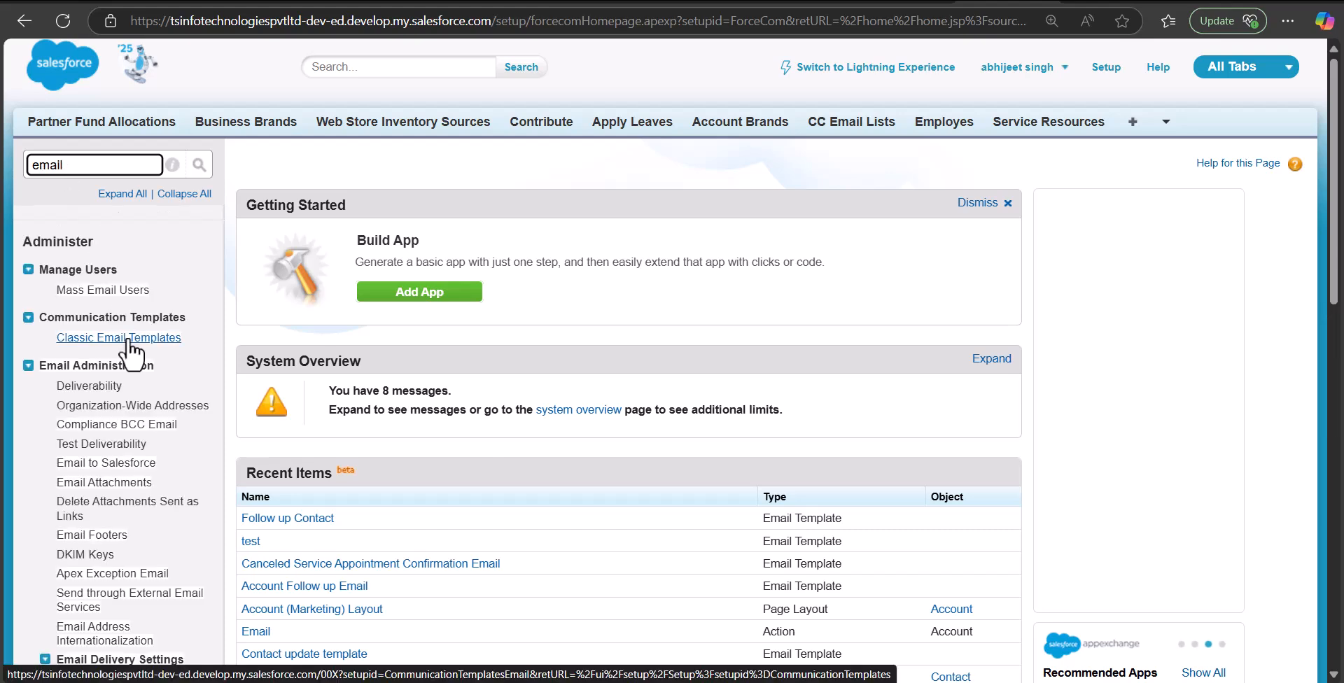
click(129, 339)
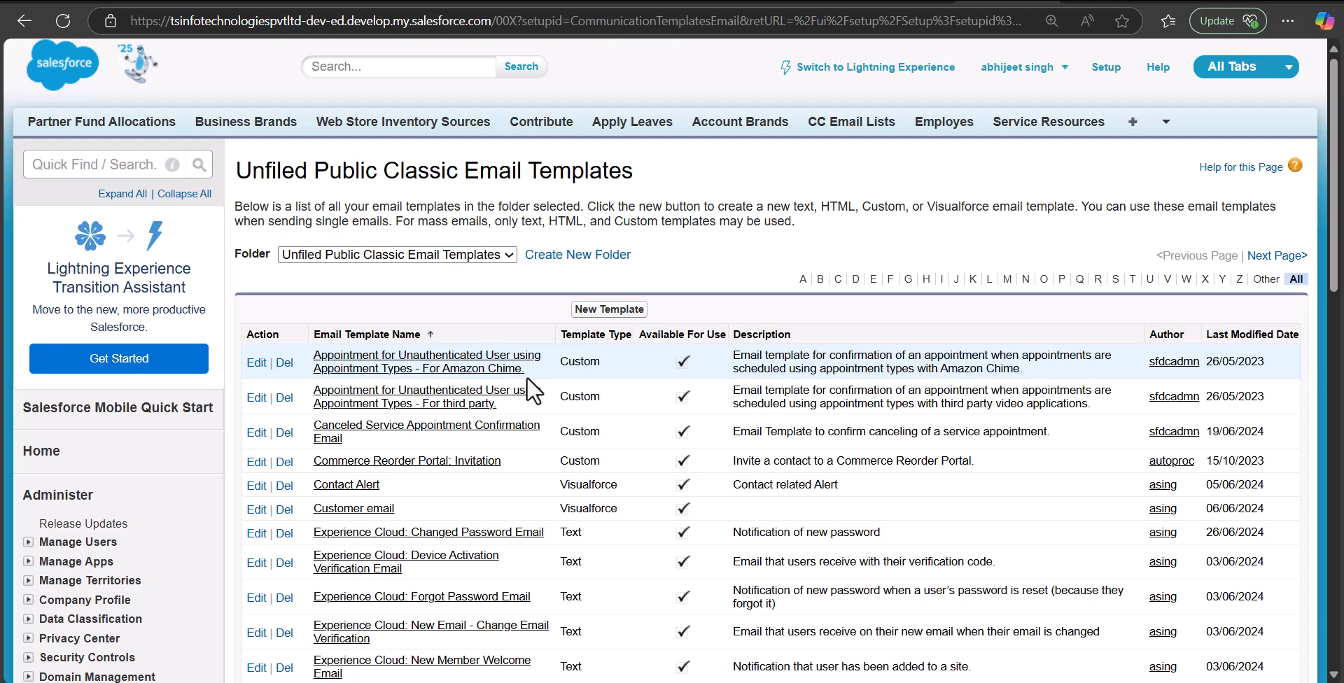
scroll(1334, 241, down, 2)
drag(1334, 242, 1337, 343)
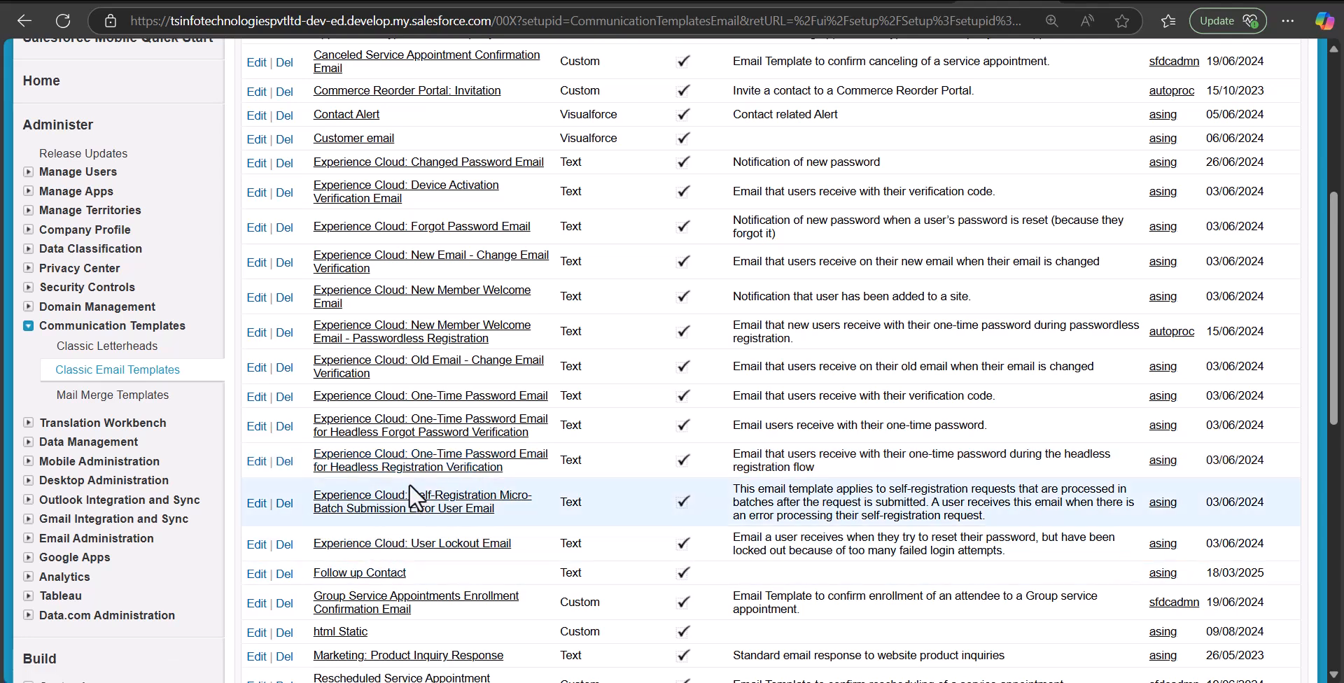
click(359, 574)
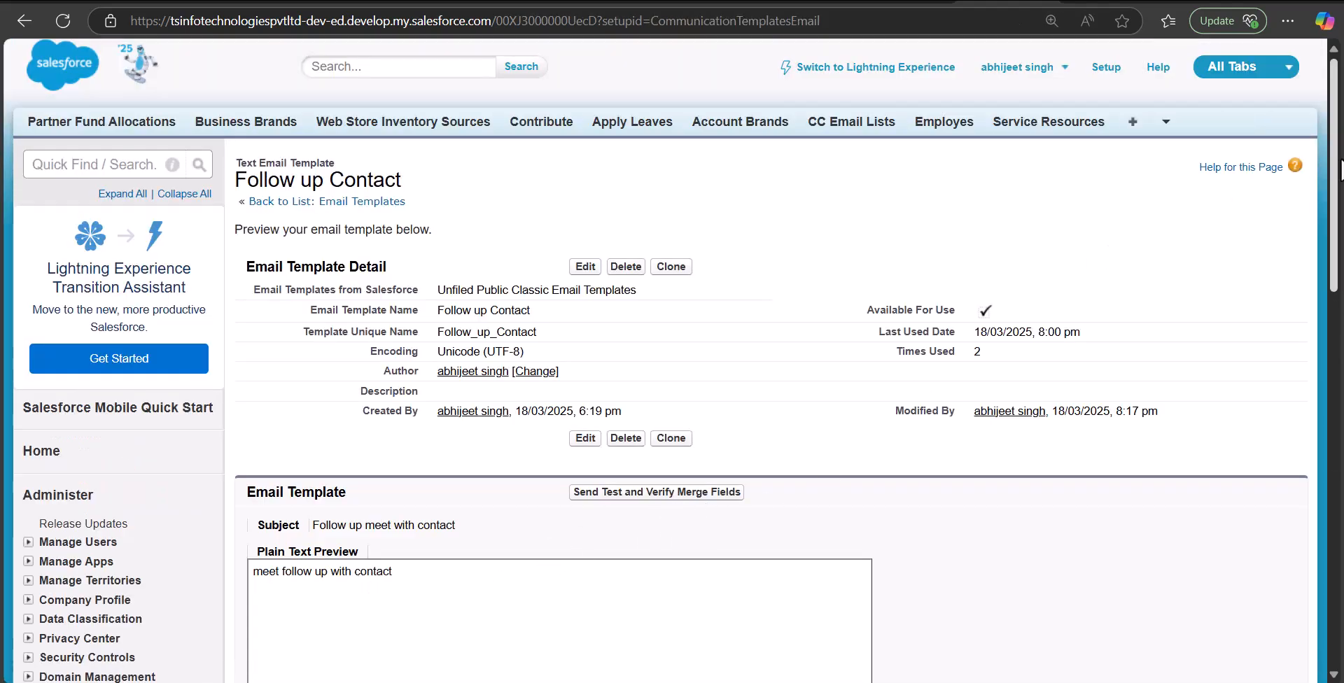
drag(1337, 173, 1340, 278)
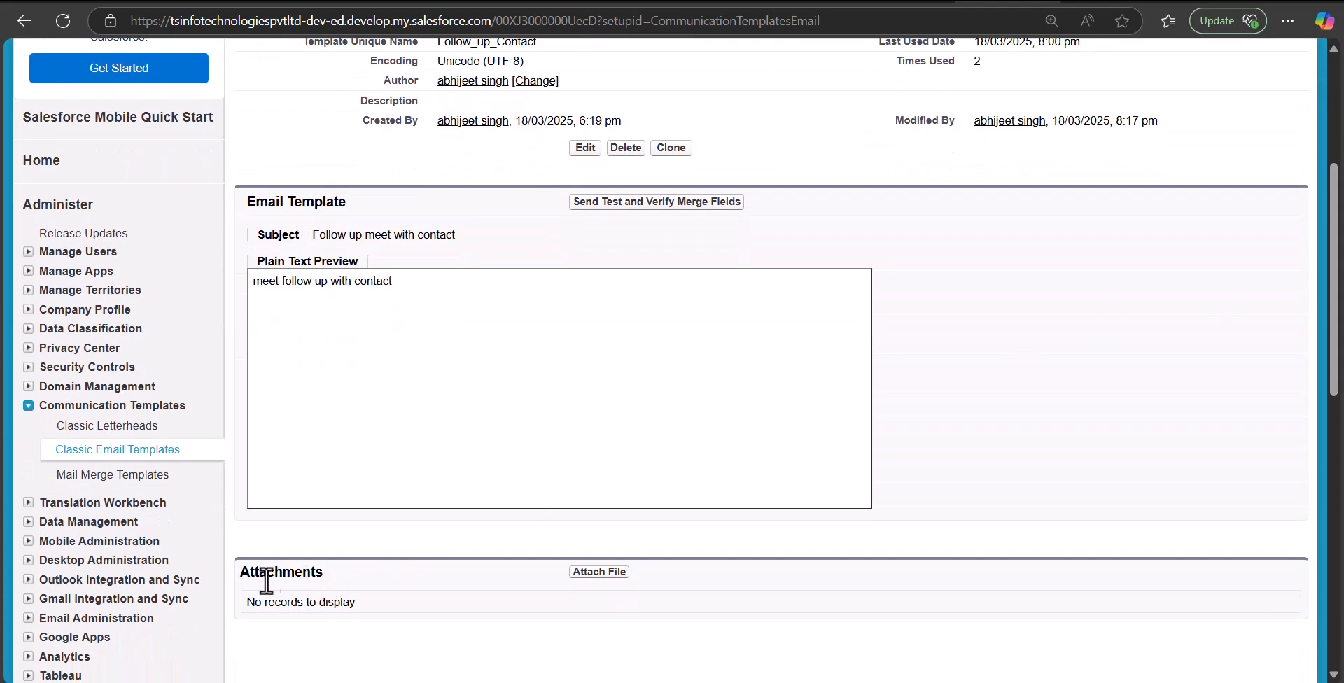
Upload 5cec7279d13ac36ab5ddbffae3035337_badge.webp from the computer as a Follow up Contact template attachment
click(591, 574)
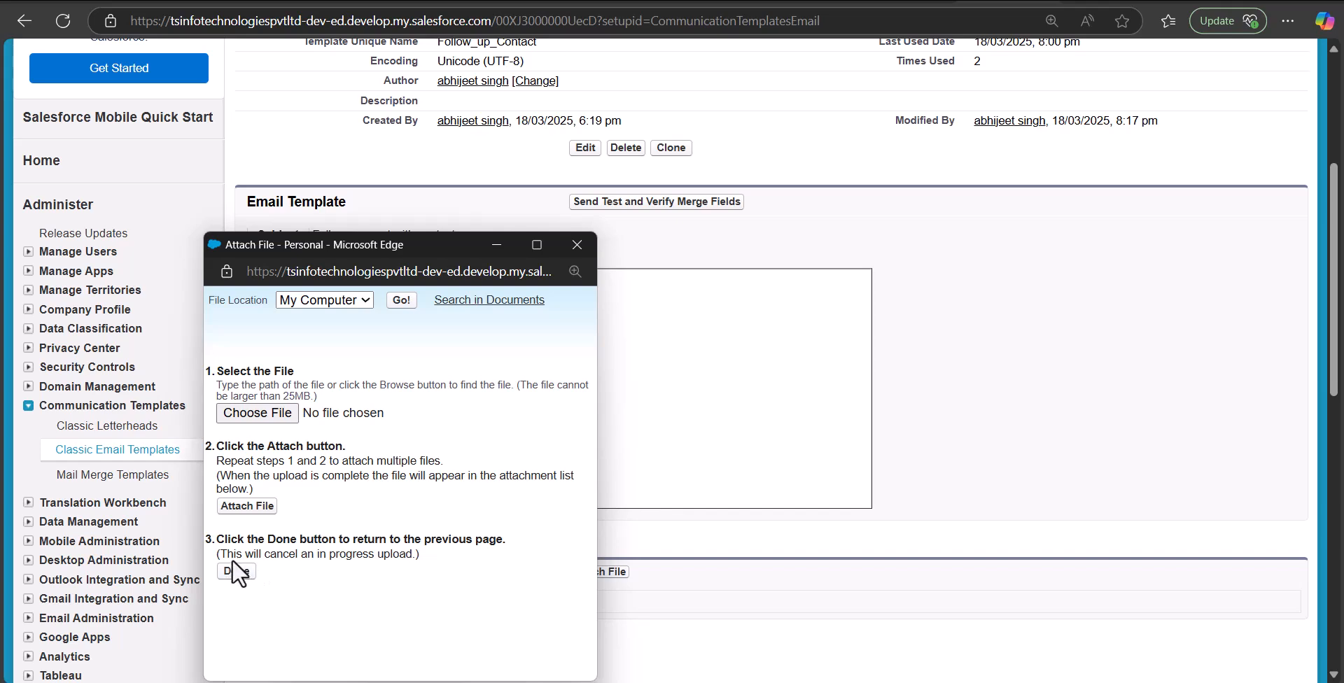
click(274, 412)
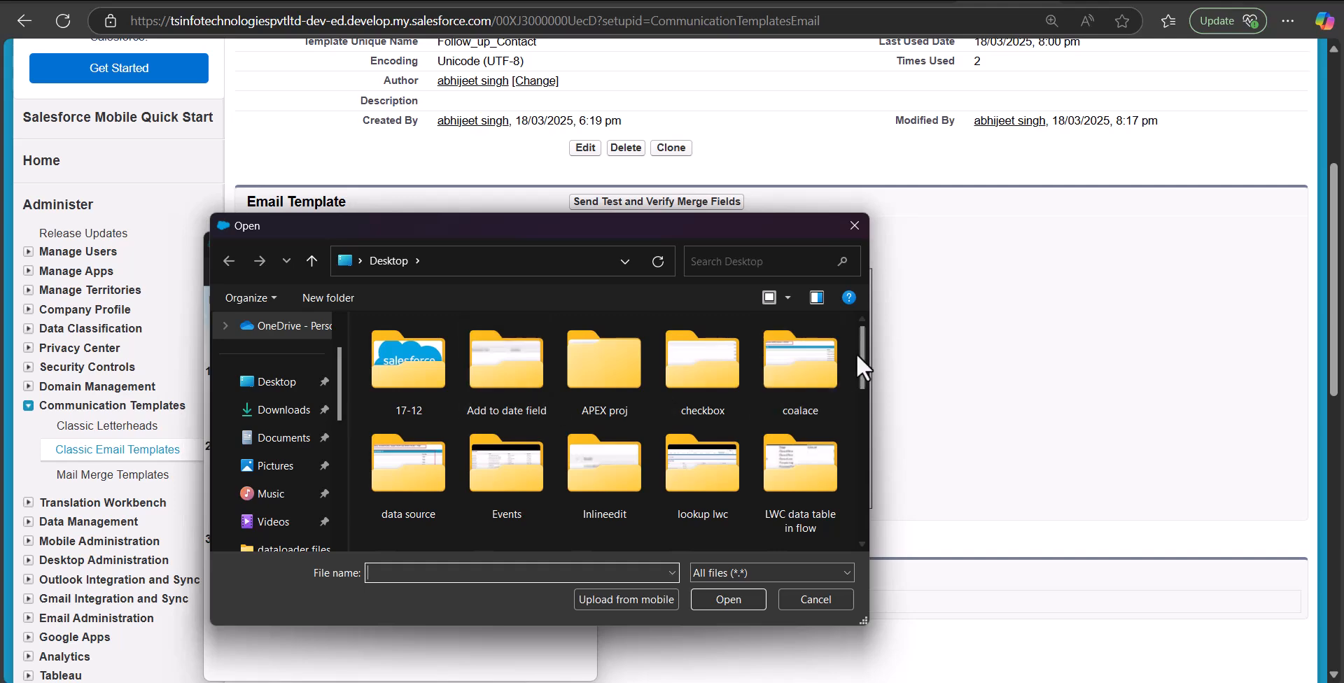
drag(861, 354, 863, 424)
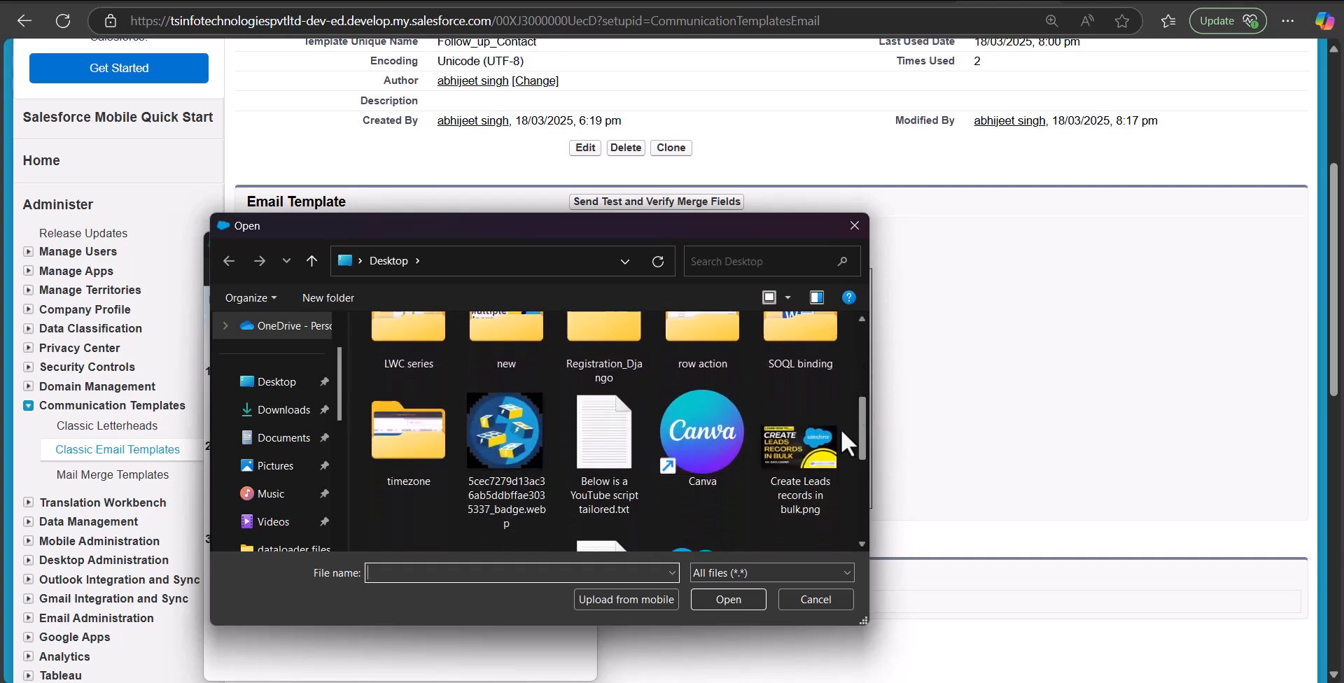
click(499, 435)
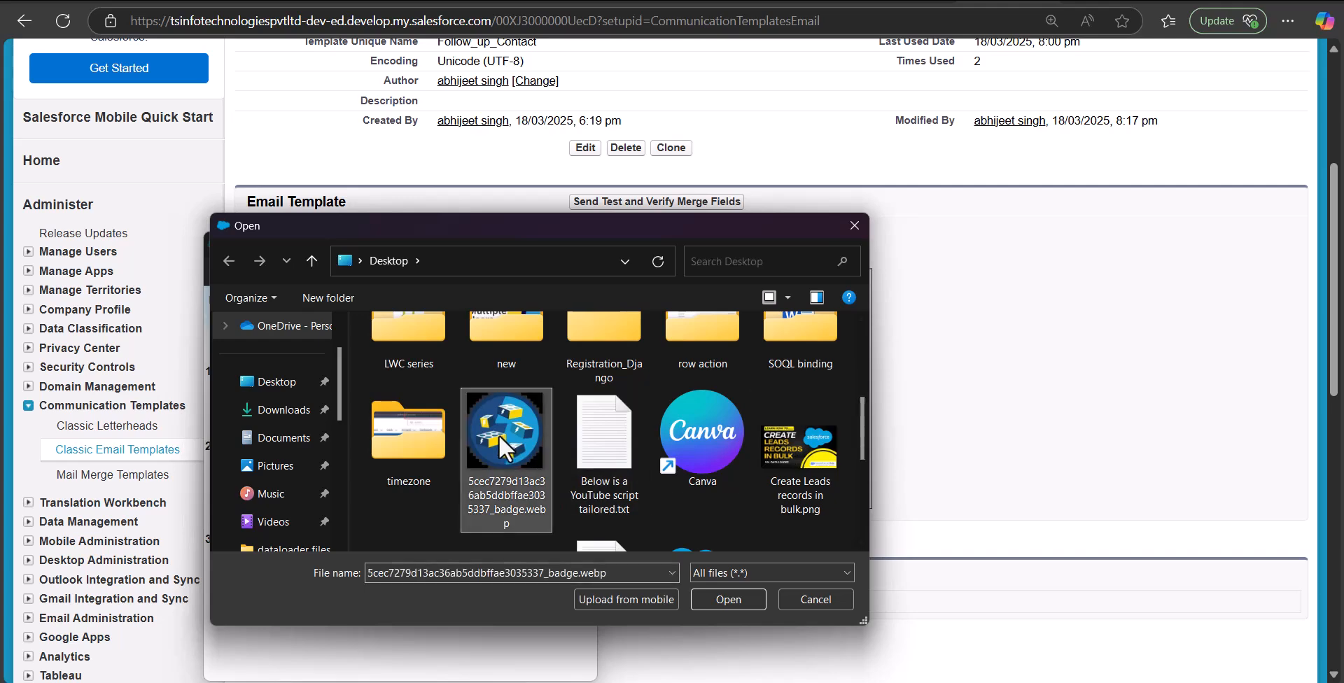
click(729, 600)
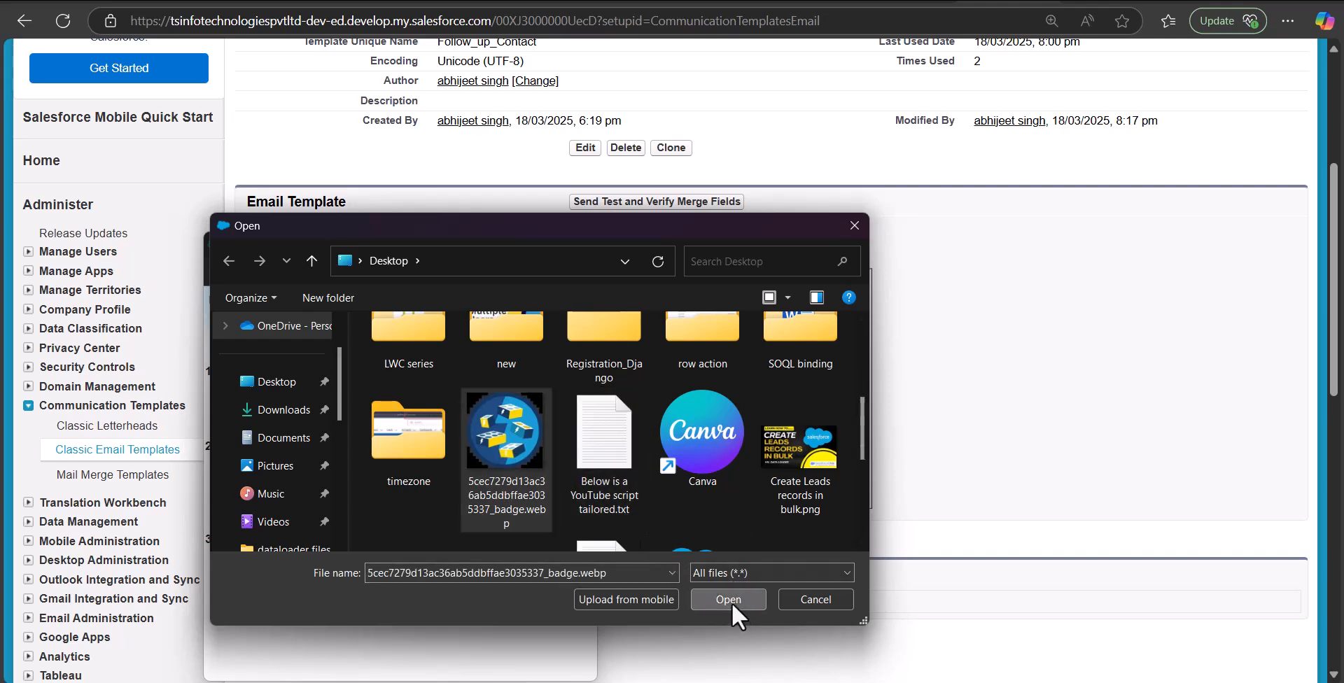
click(241, 508)
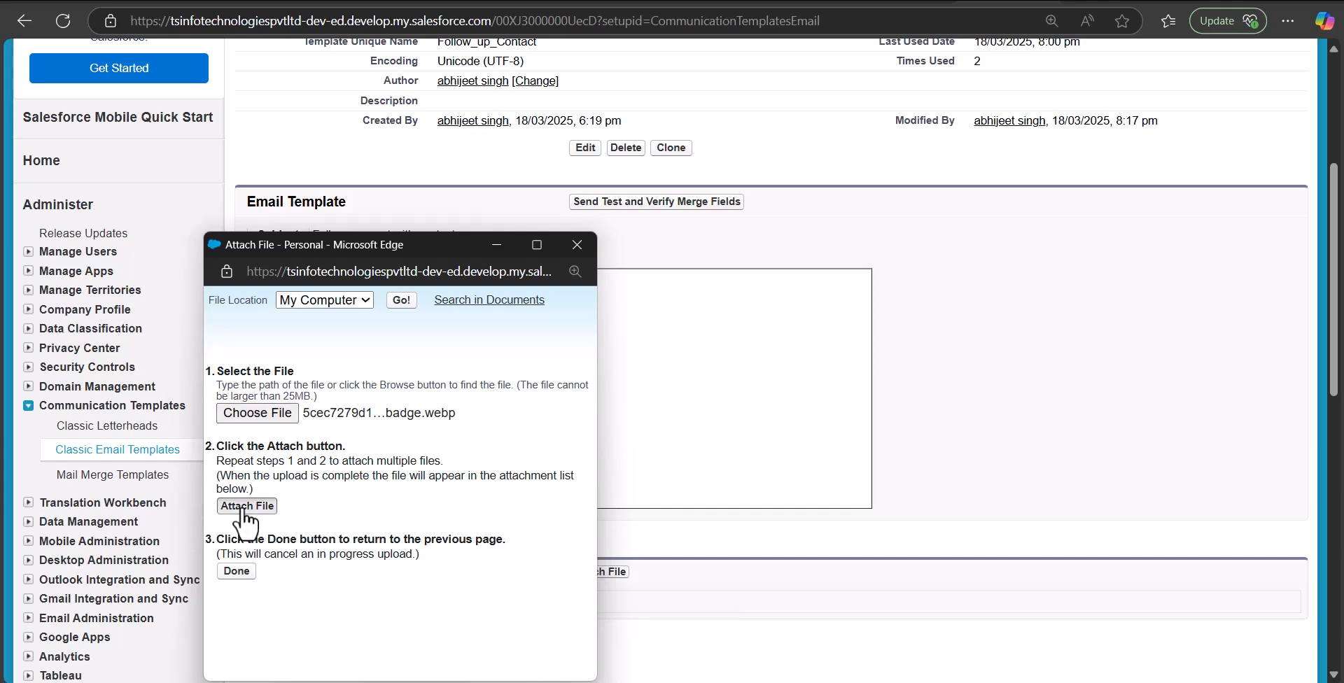
drag(460, 224, 473, 138)
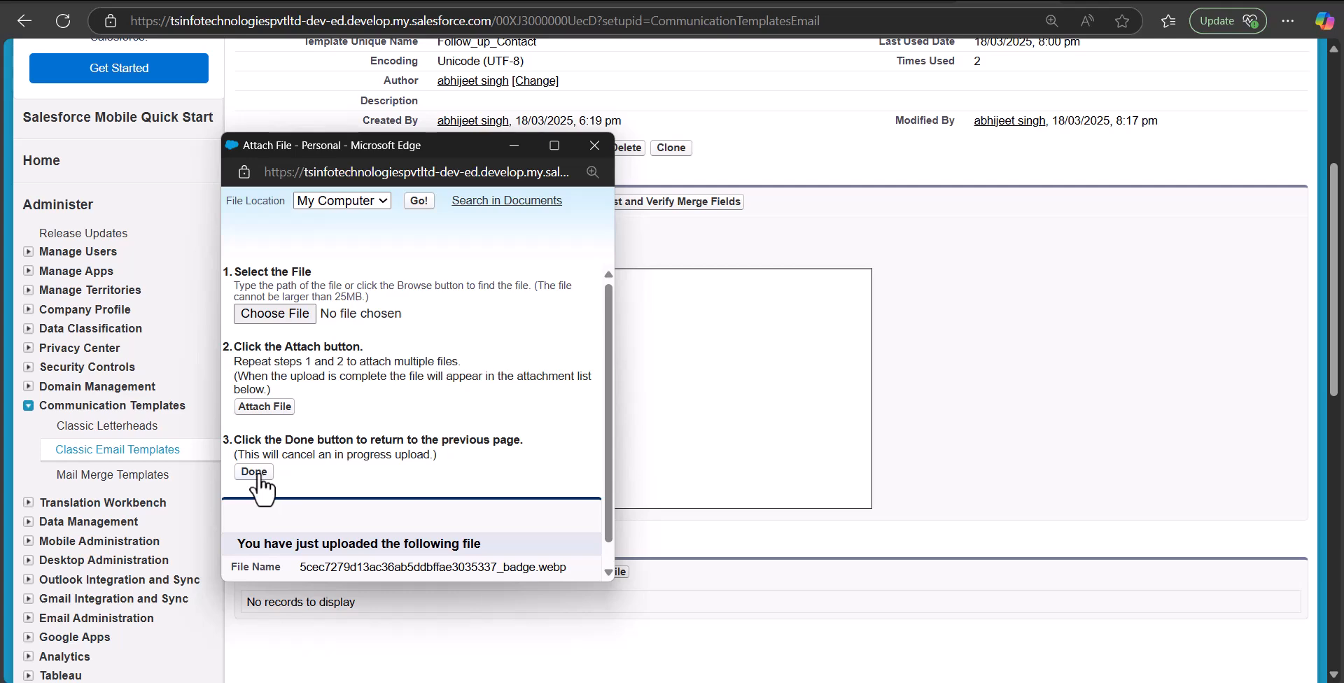
click(256, 471)
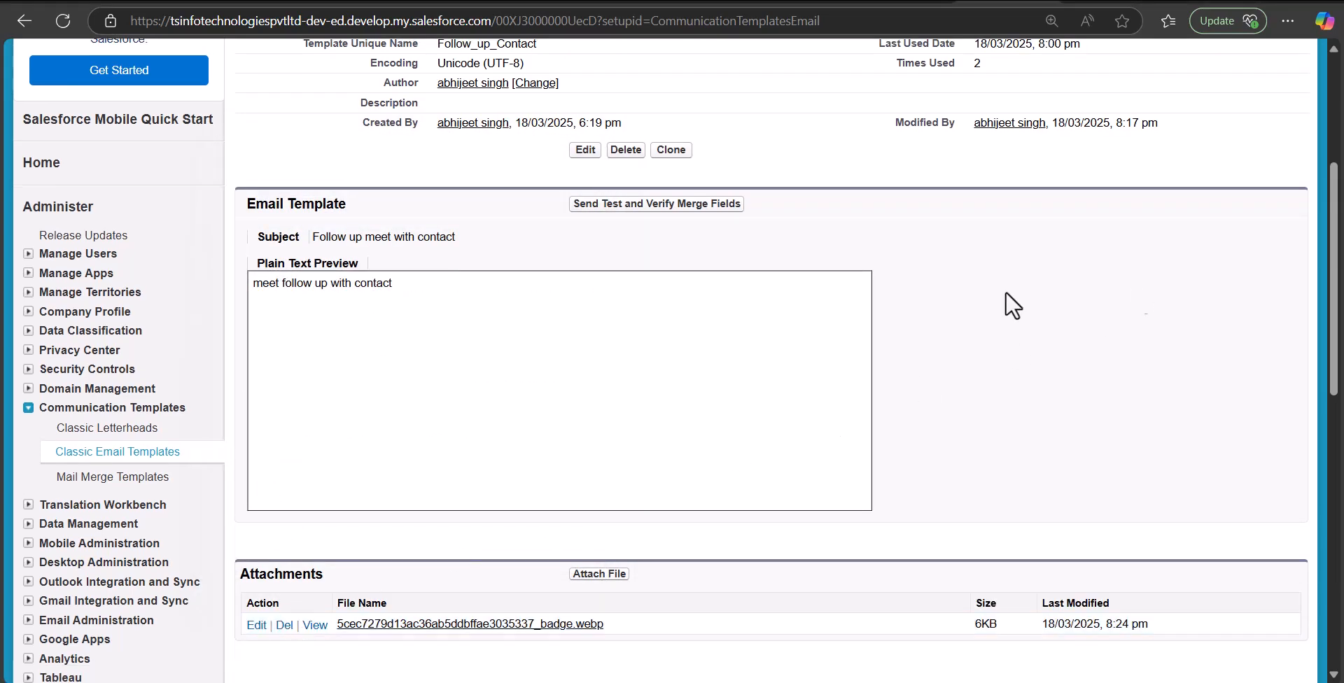
Scroll back to the top of the template page and go to All Tabs
scroll(867, 256, up, 4)
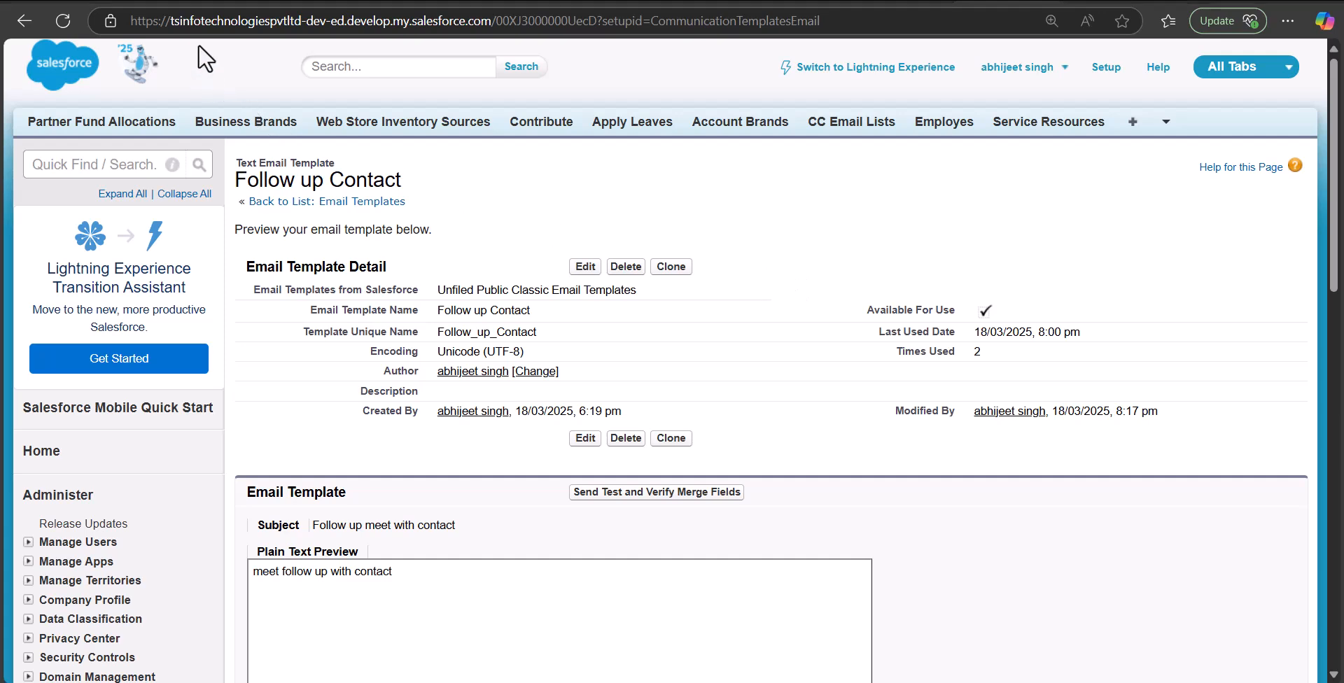
click(1132, 124)
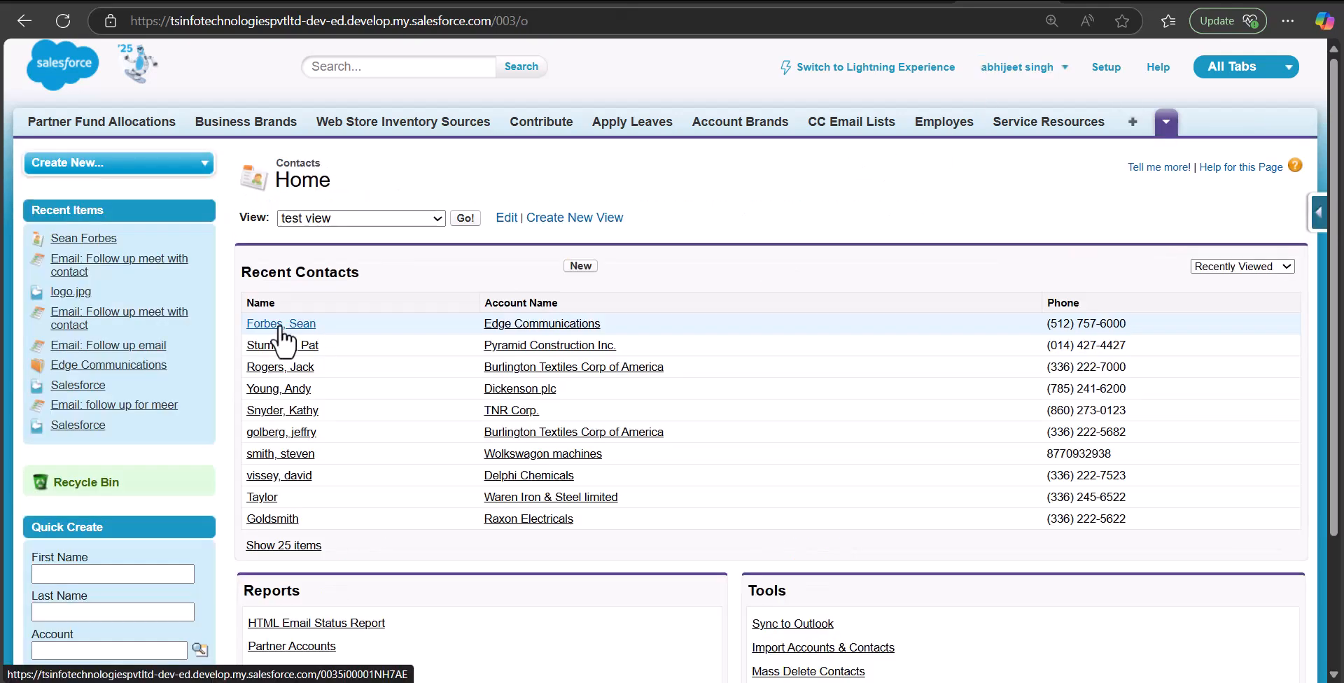
From the contact's record, start a Send an Email form via Activity History
click(281, 323)
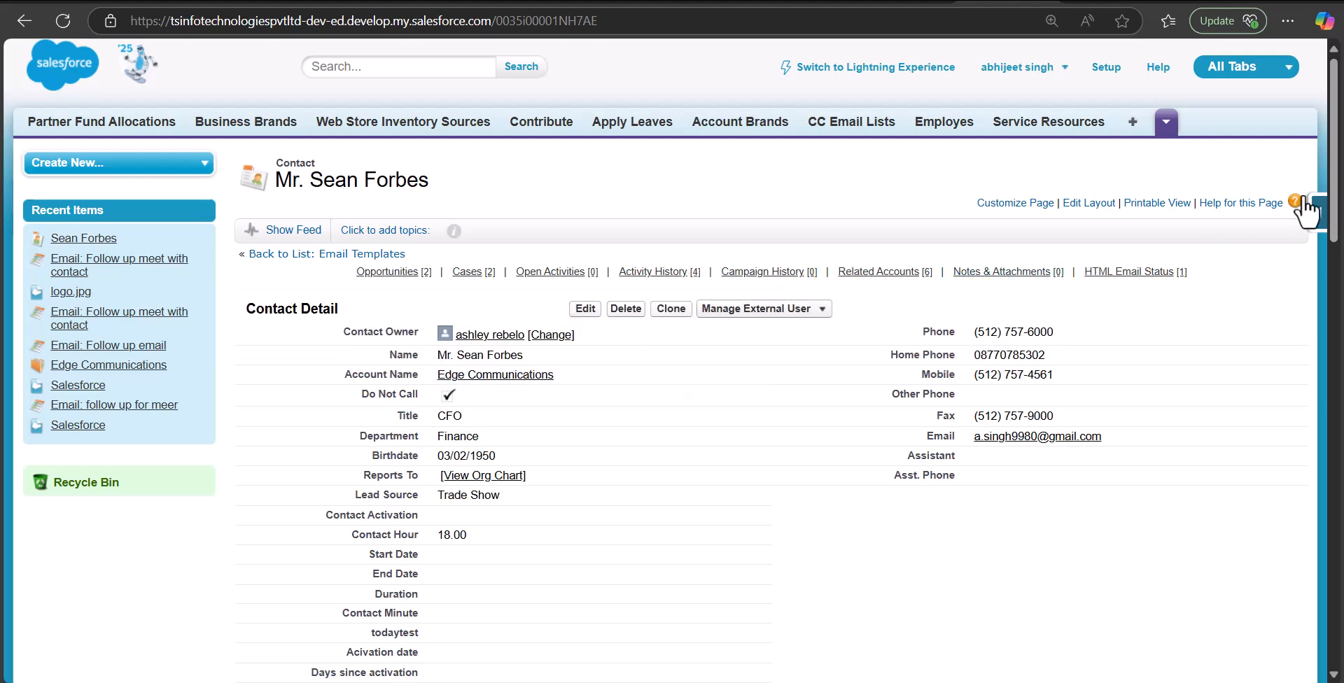
mouse_move(651, 280)
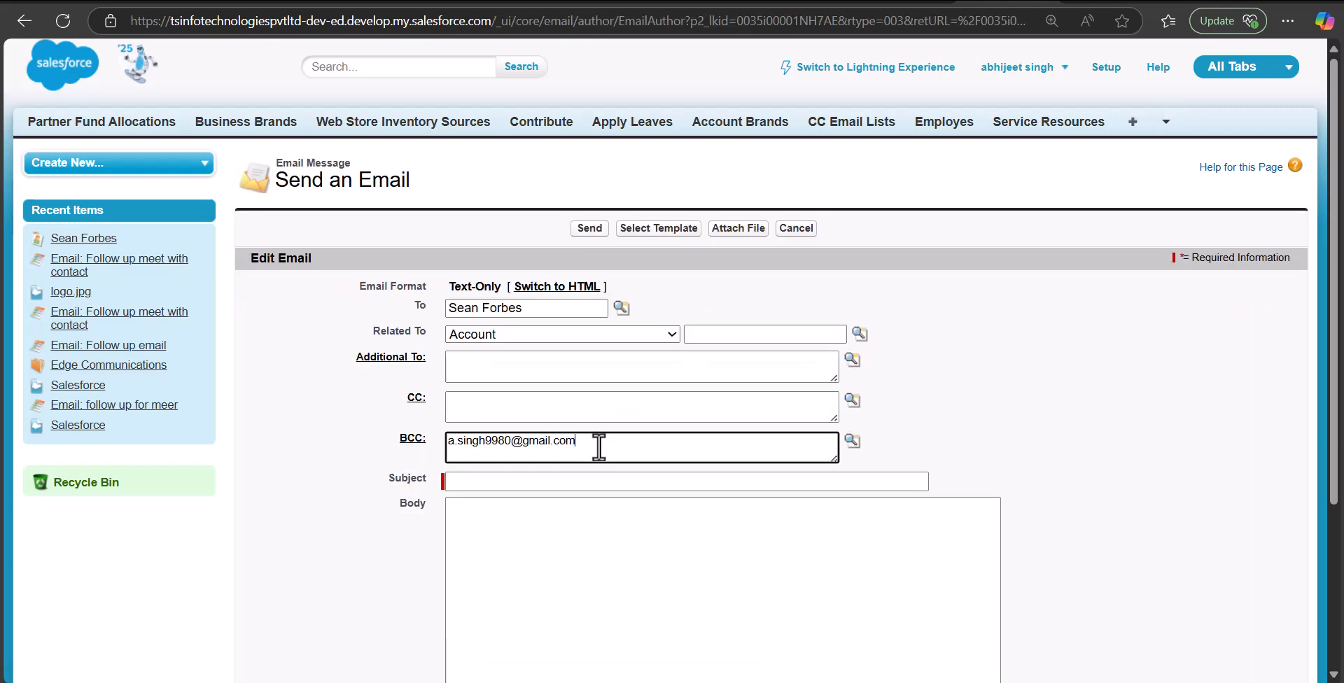
drag(598, 446, 431, 444)
click(911, 420)
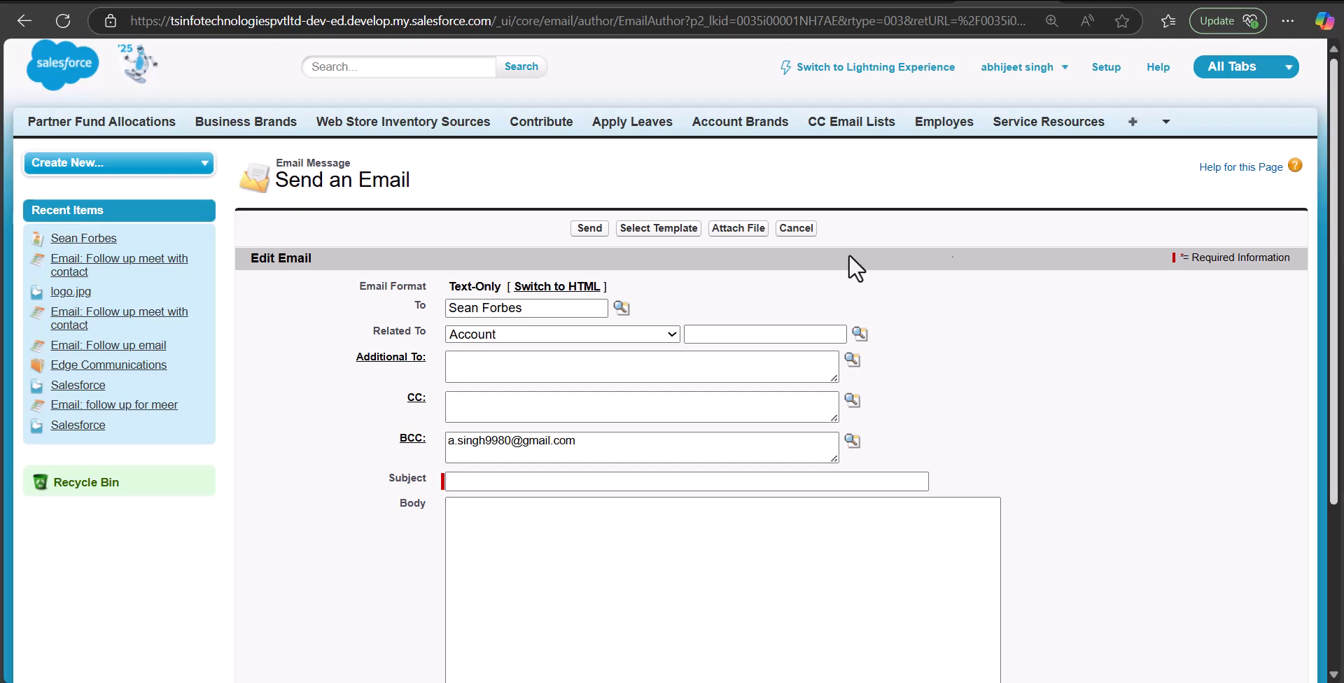
Pick a saved subject suggestion, then load the Follow up Contact template with its badge.webp attachment
scroll(941, 261, down, 3)
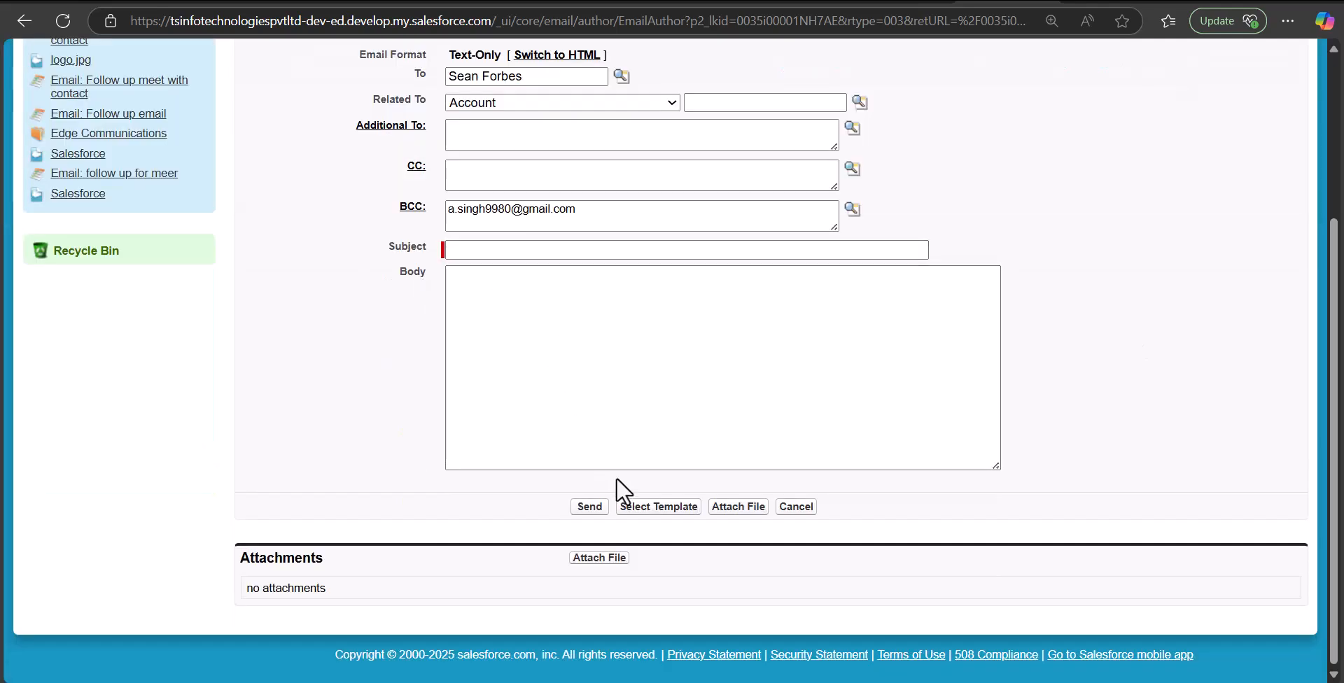
click(519, 251)
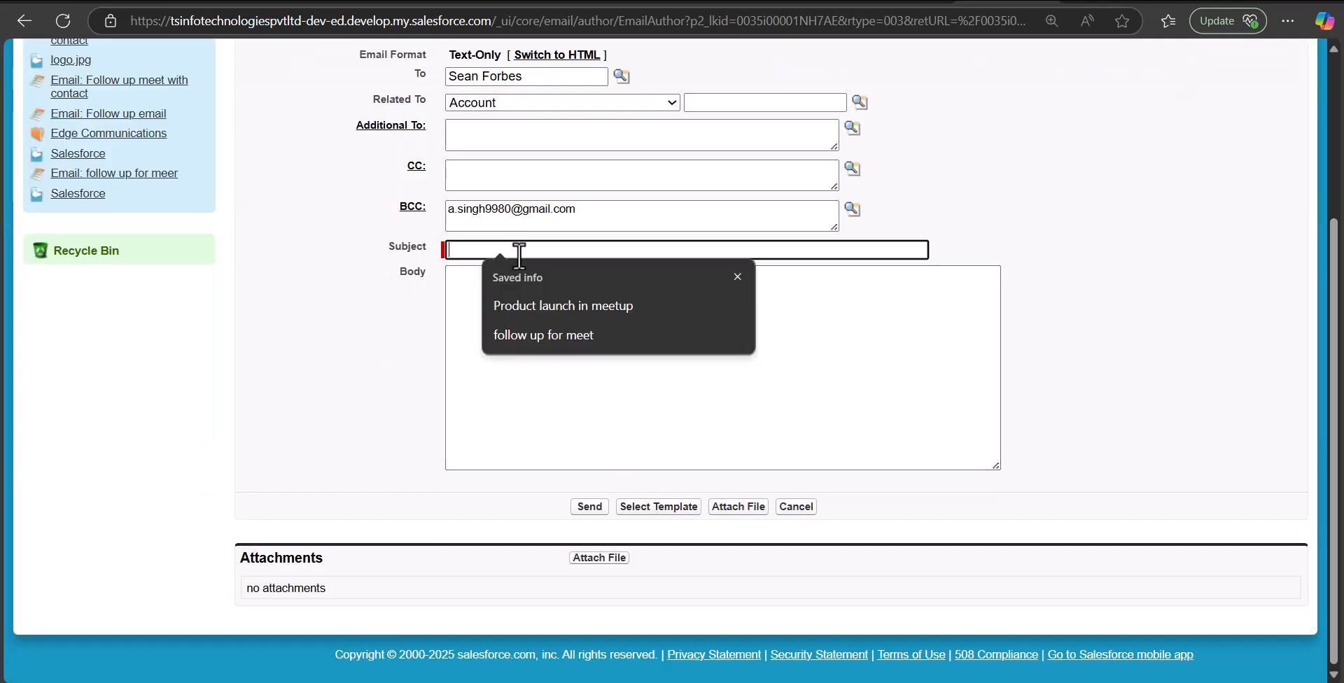
click(609, 330)
click(645, 515)
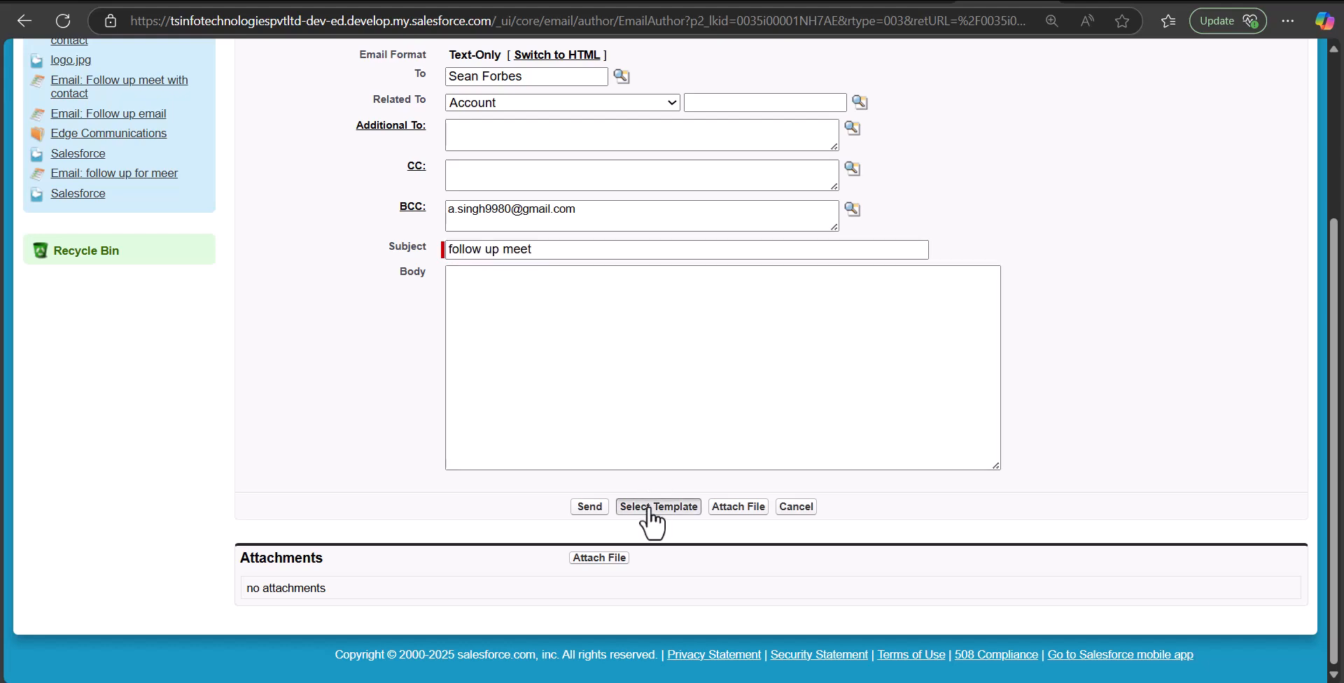
drag(522, 377, 621, 244)
drag(745, 331, 614, 421)
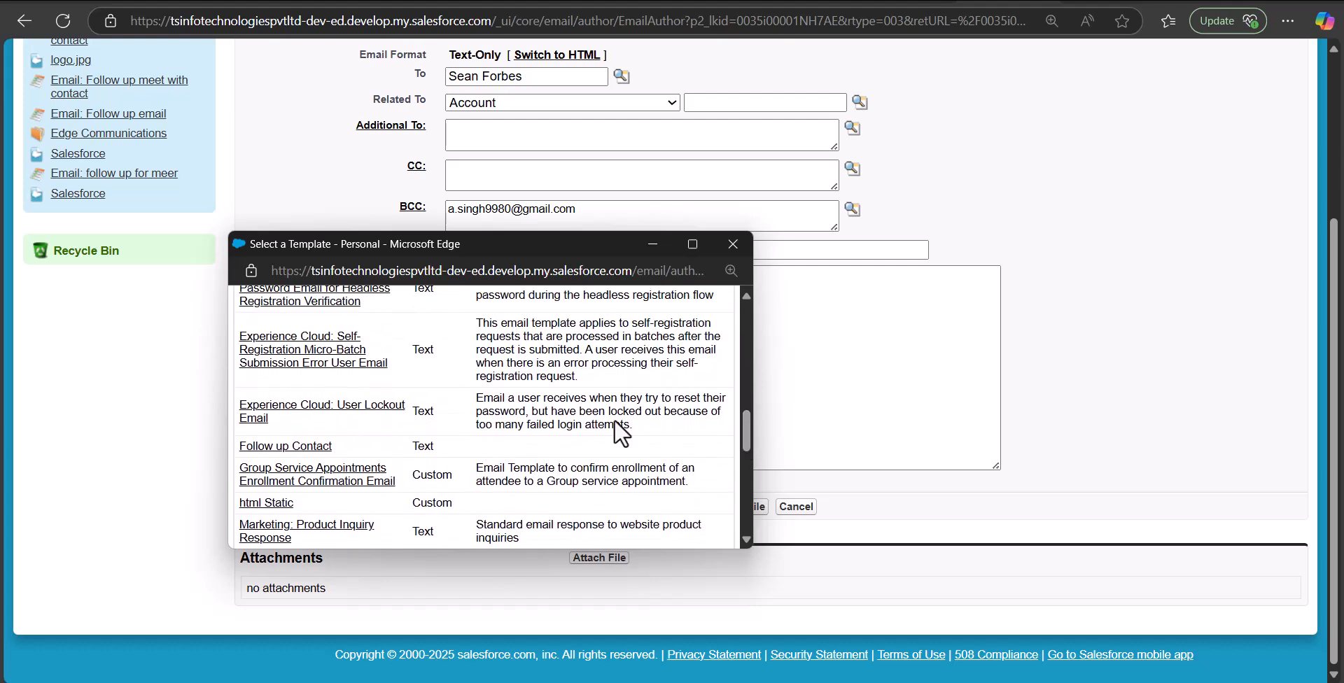
click(289, 448)
scroll(842, 501, down, 4)
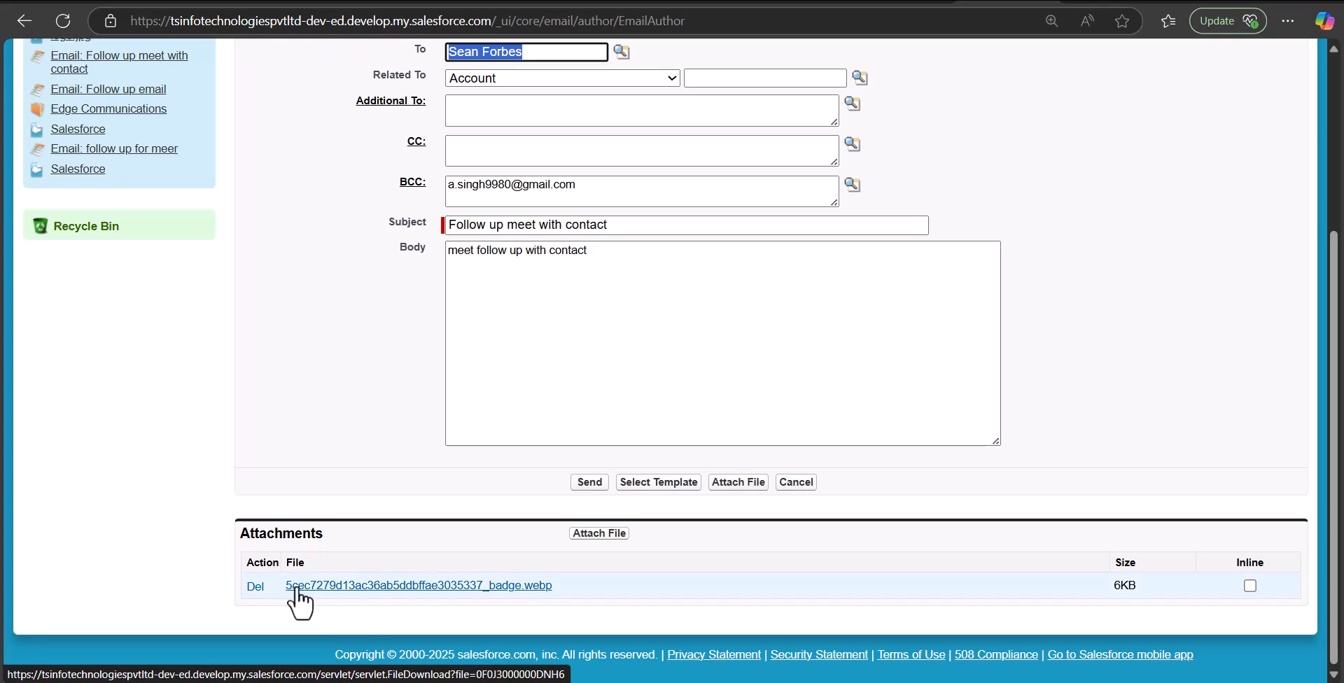
Send the templated email, check it and badge.webp in Gmail, then return to the Salesforce contact page
click(590, 483)
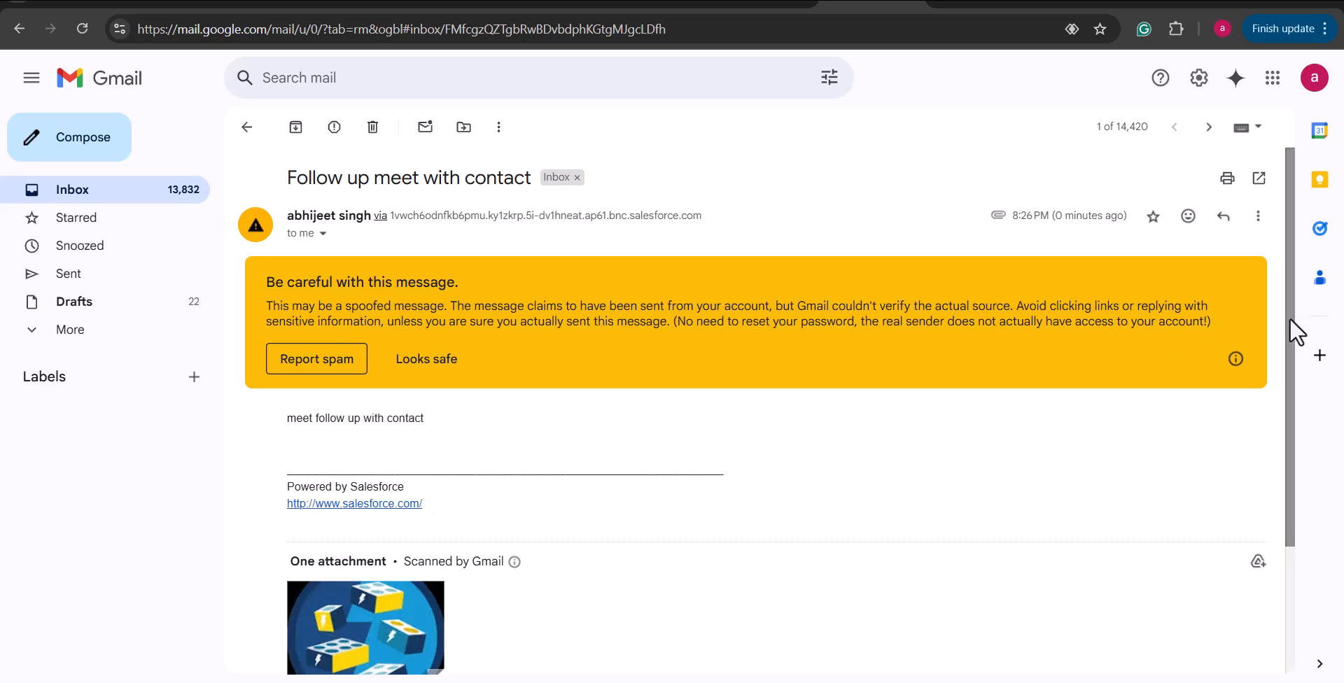
drag(1290, 318, 1314, 465)
mouse_move(339, 482)
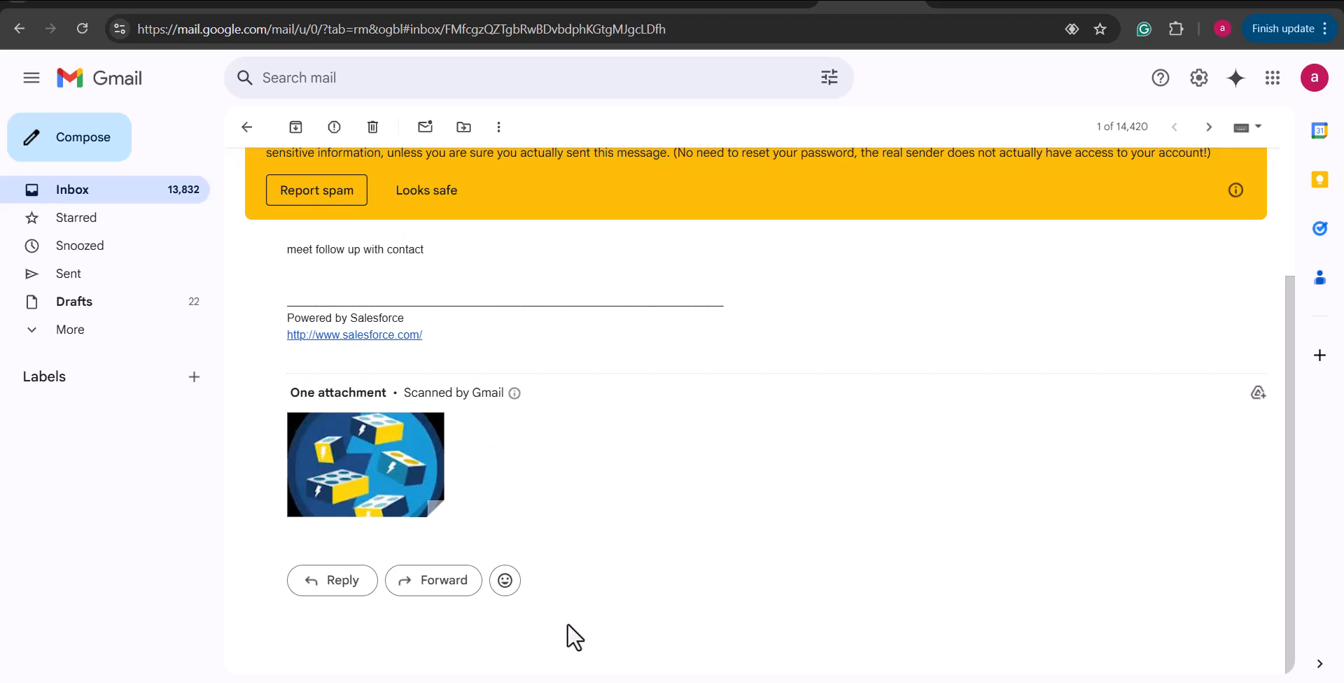
mouse_move(503, 682)
click(503, 616)
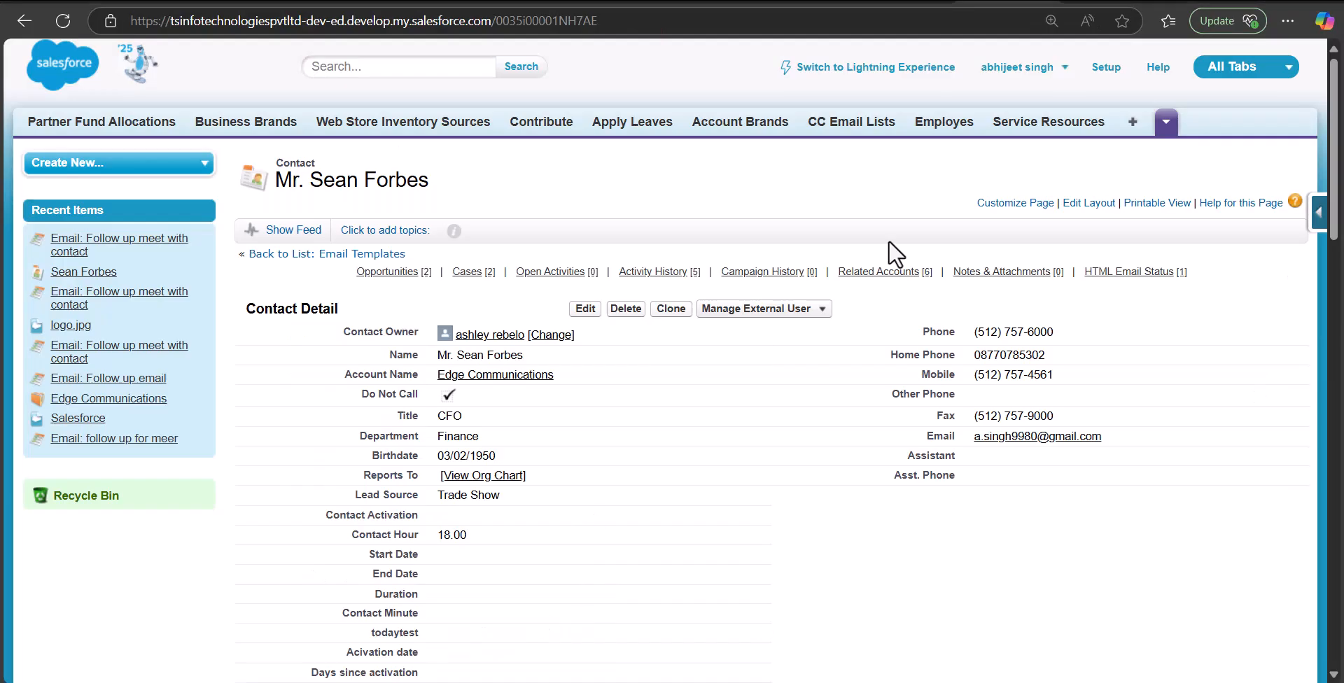
Find 'files' on the All Tabs page, open Files, and cancel the upload dialog
click(1132, 133)
key(ctrl+f)
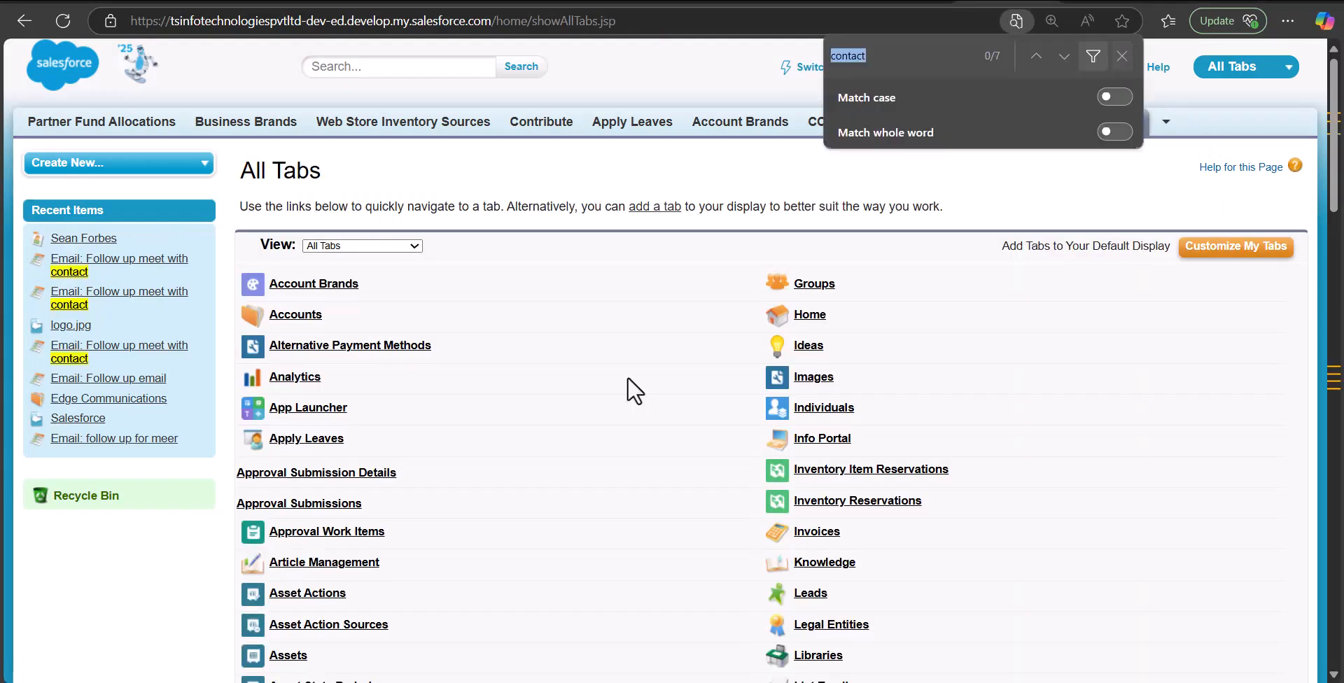
text(files)
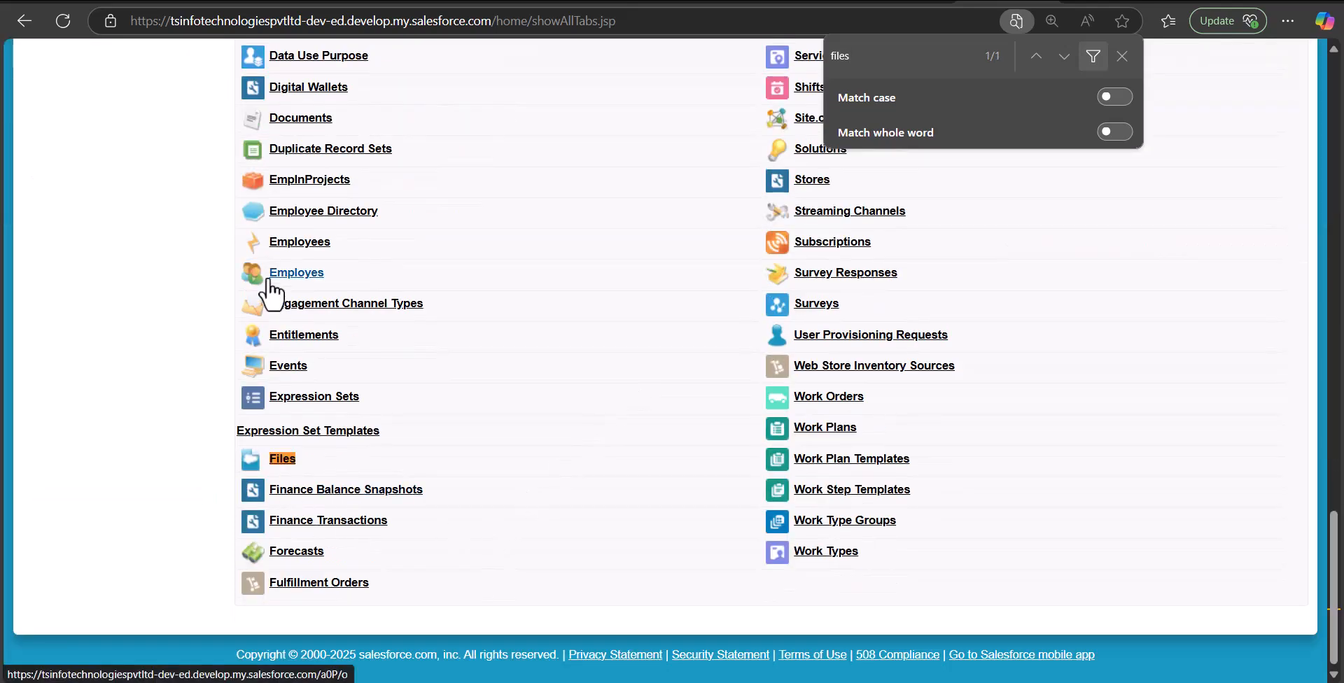
click(288, 463)
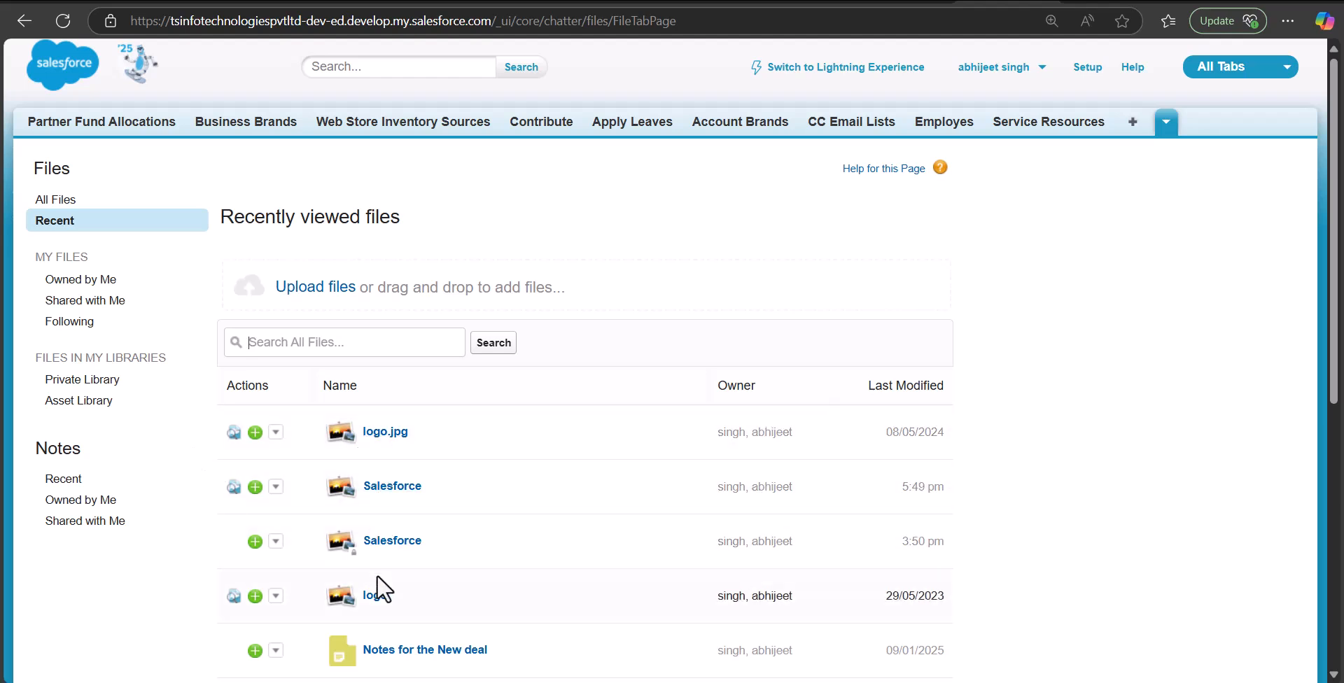
click(332, 297)
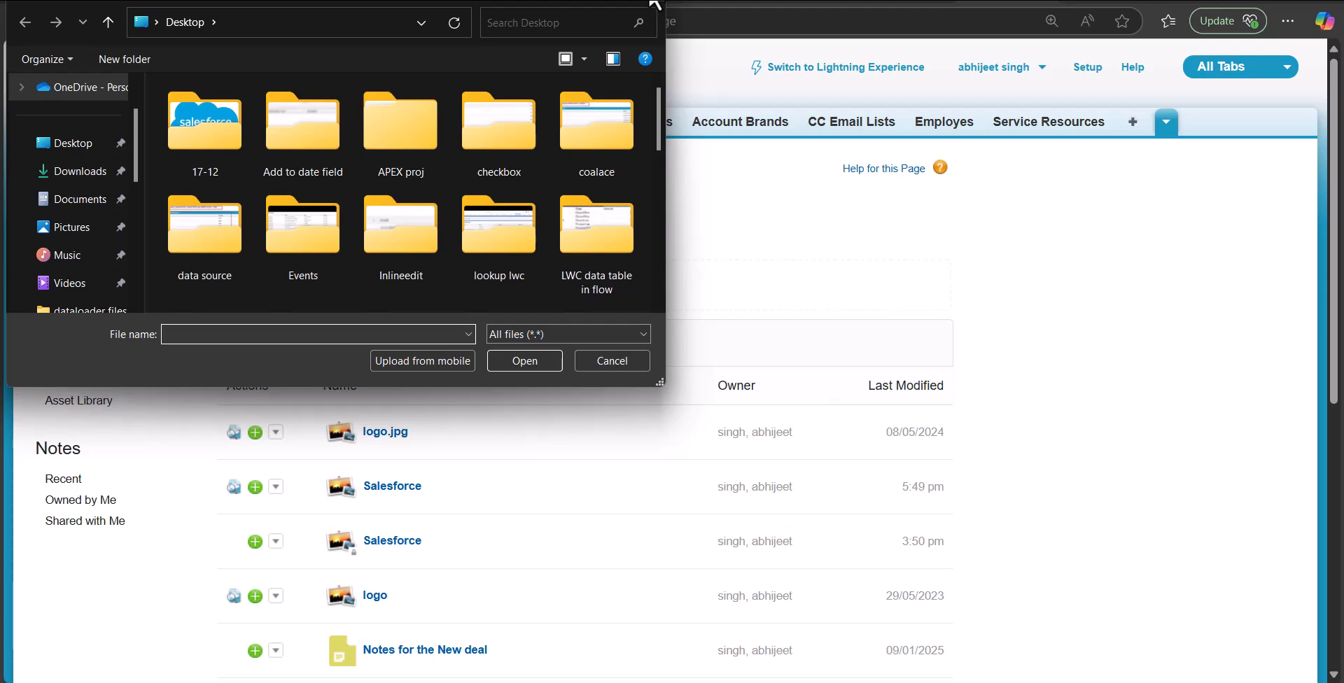
click(651, 2)
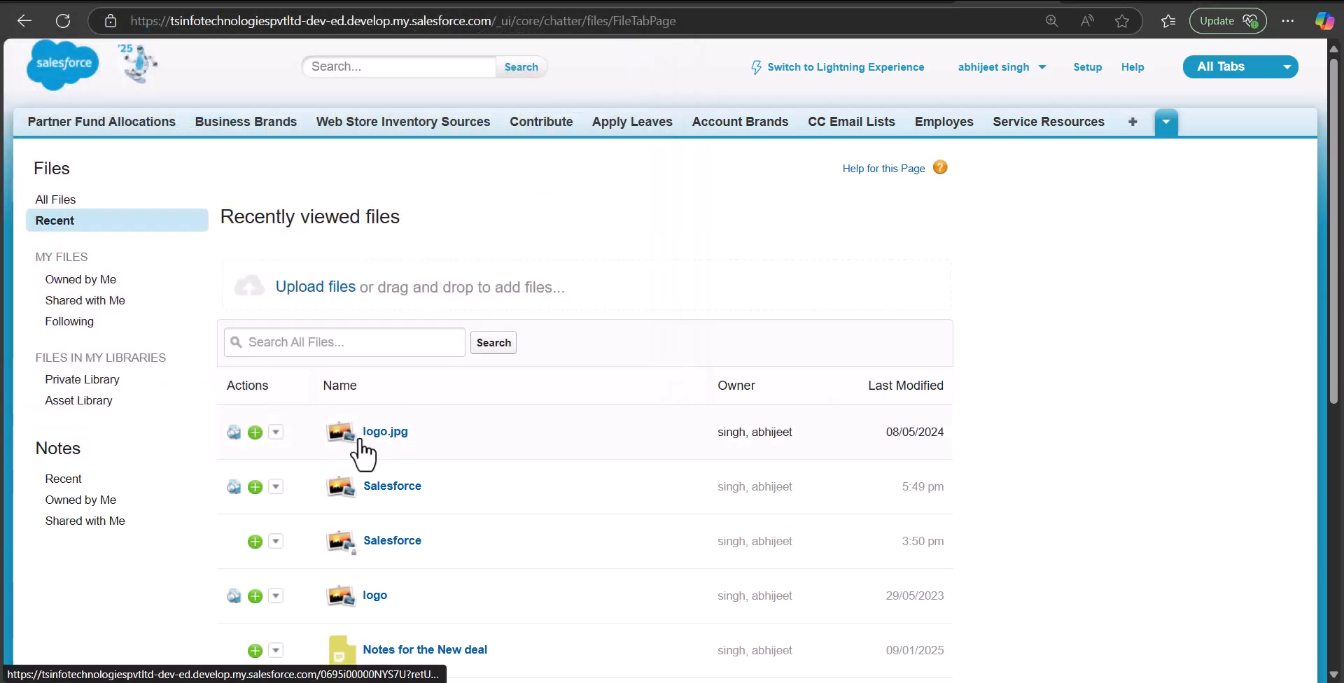
Check logo.jpg's sharing settings, then create and copy its public view-and-download link
click(275, 435)
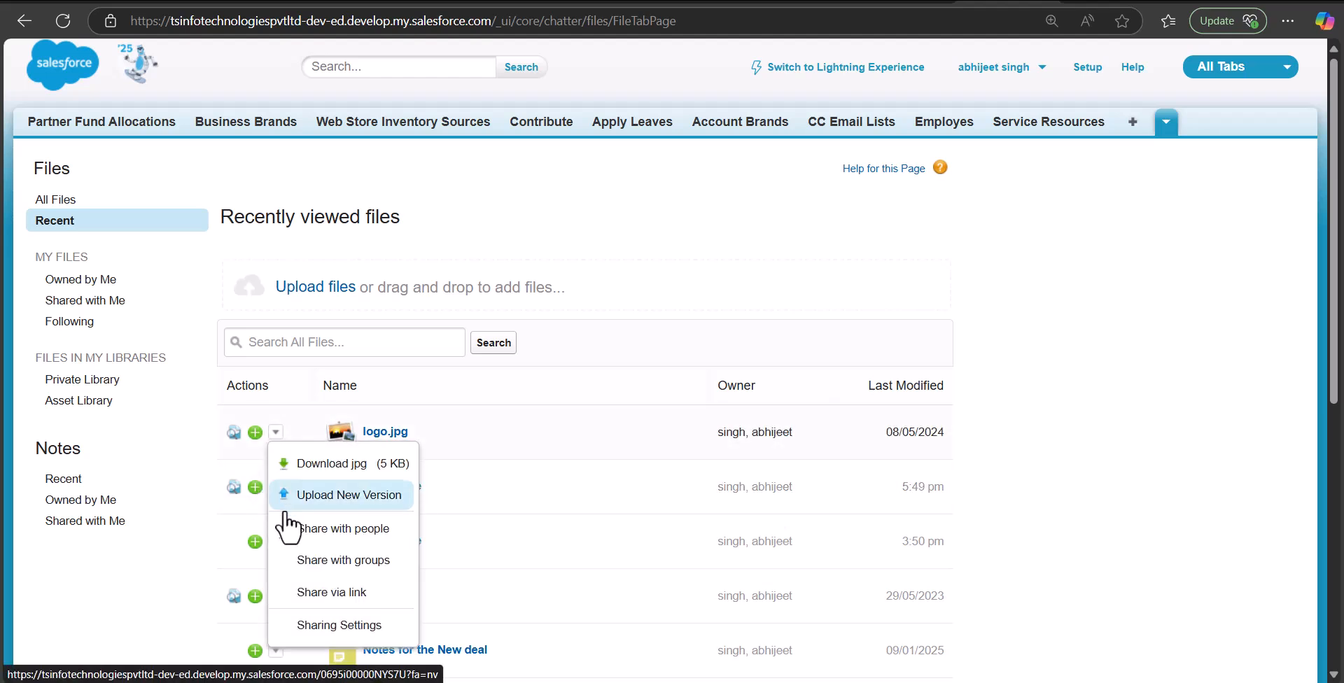
click(345, 624)
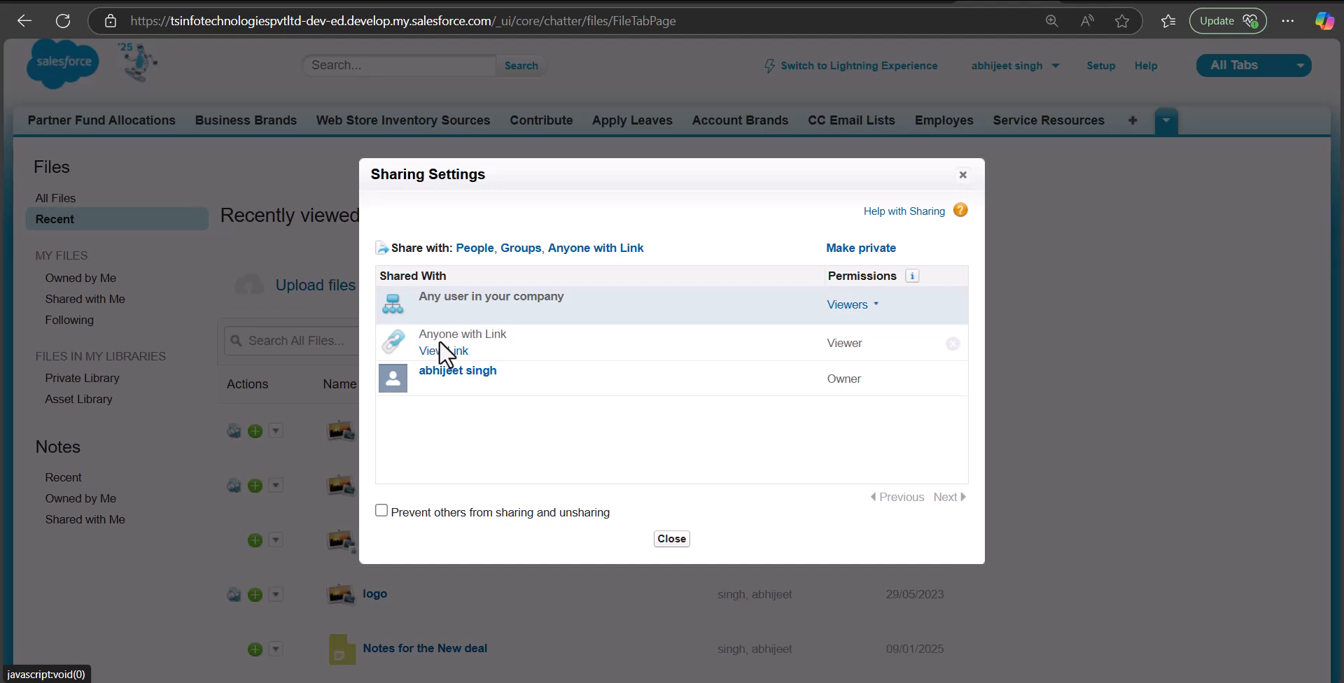
click(963, 176)
click(276, 430)
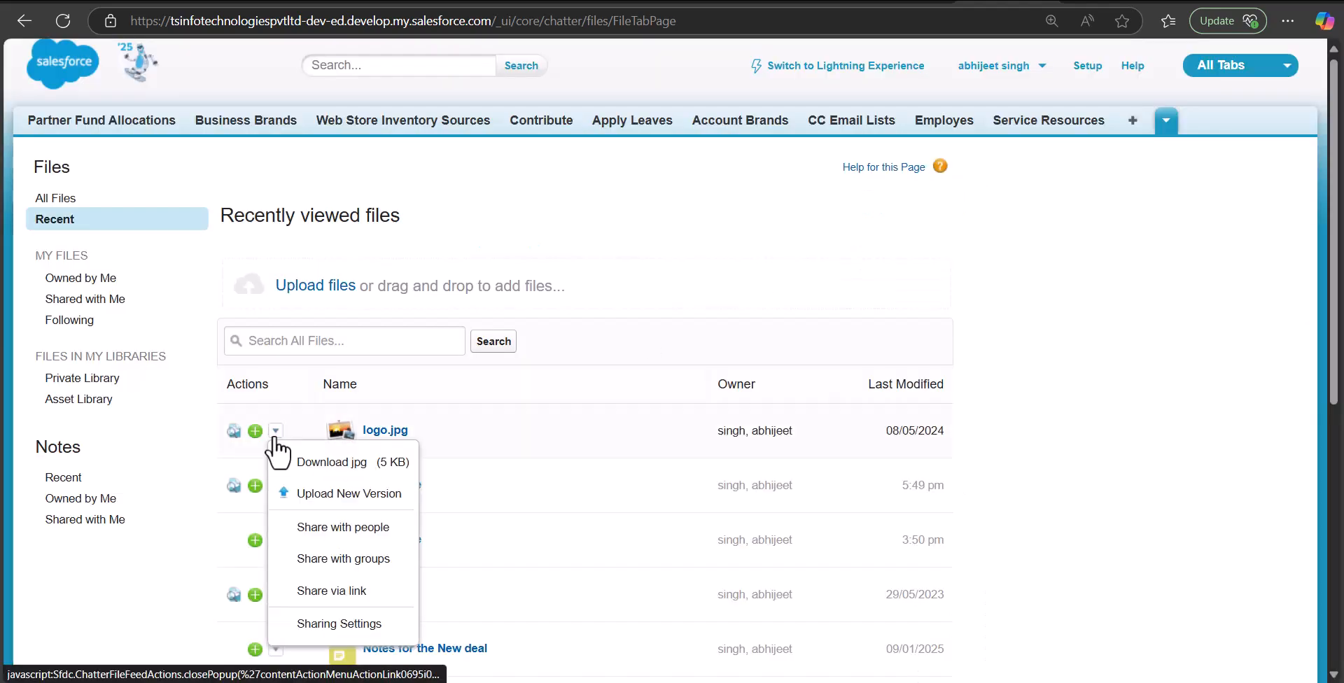
click(337, 588)
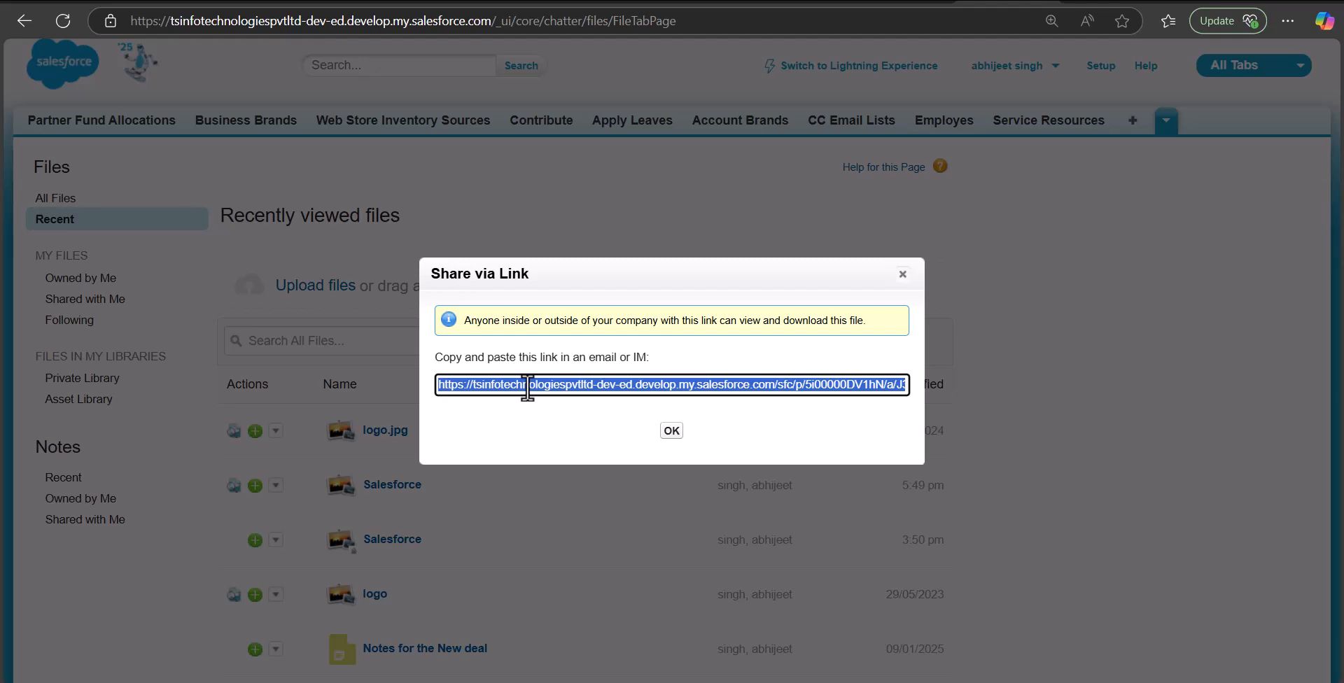
click(672, 430)
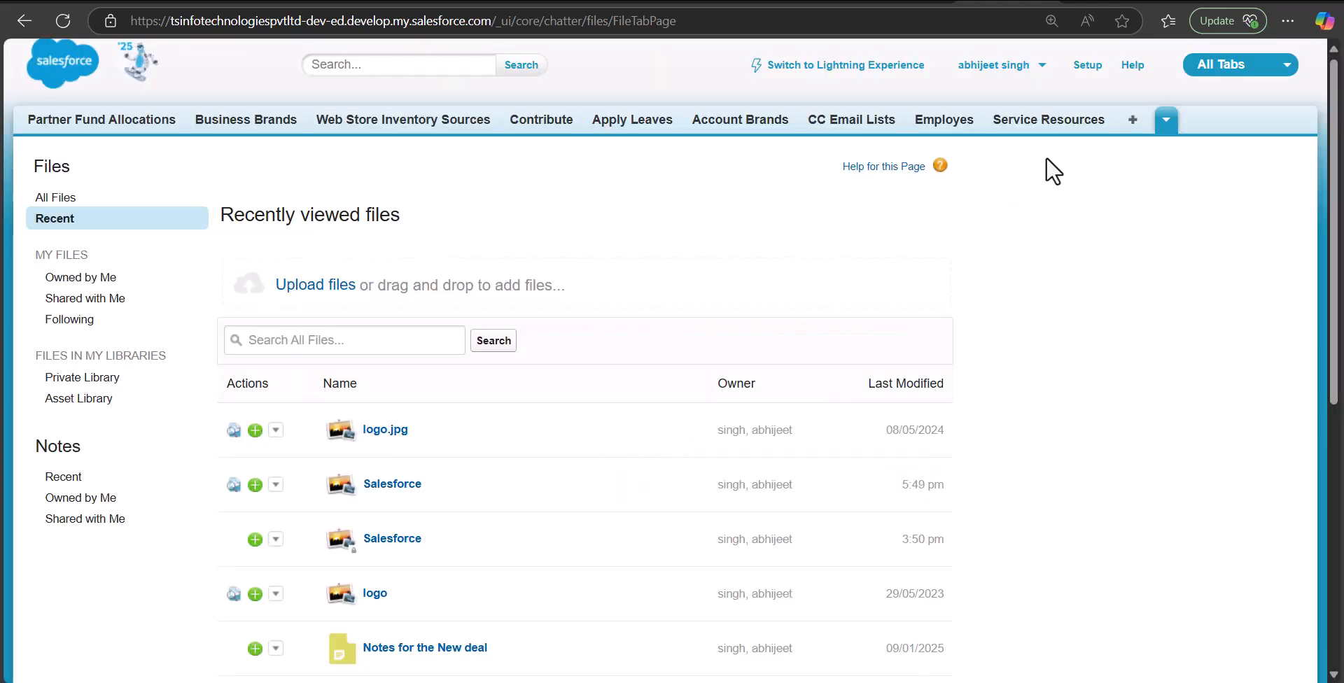
Edit the Follow up Contact template, paste logo.jpg's public link on a new body line, and save
click(1132, 130)
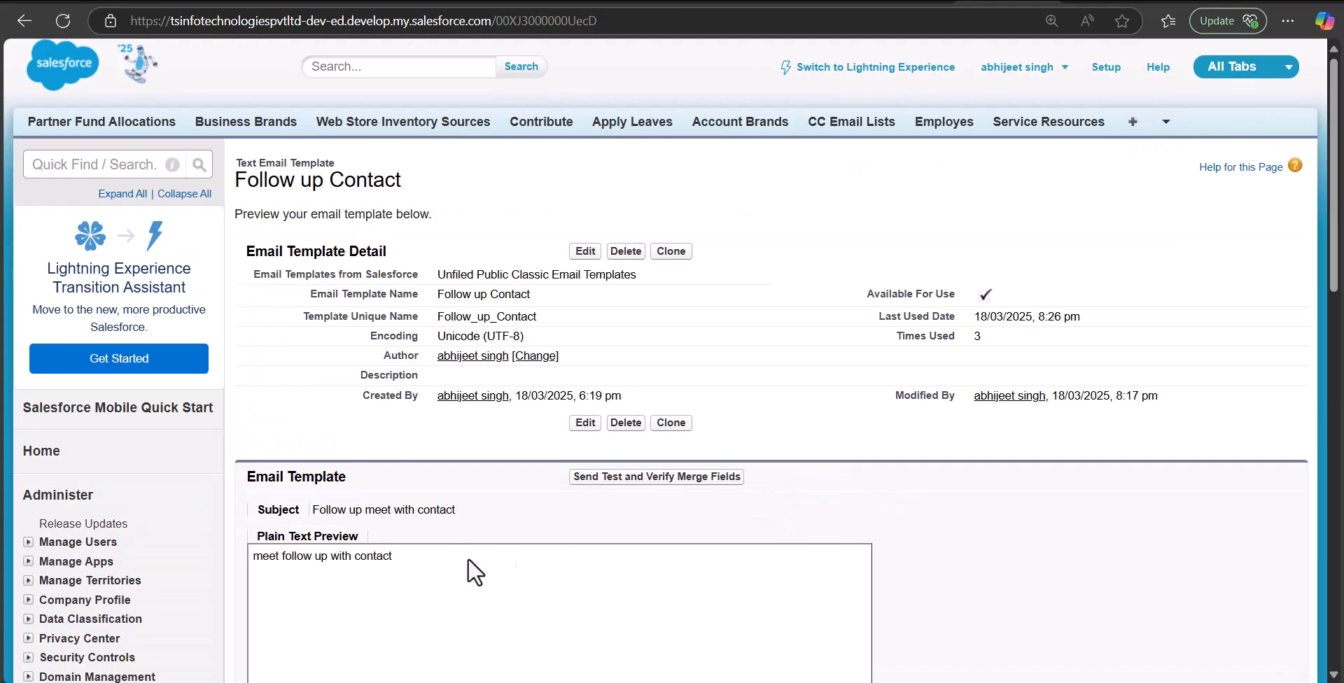
drag(1334, 231, 1334, 269)
scroll(583, 169, down, 3)
click(582, 154)
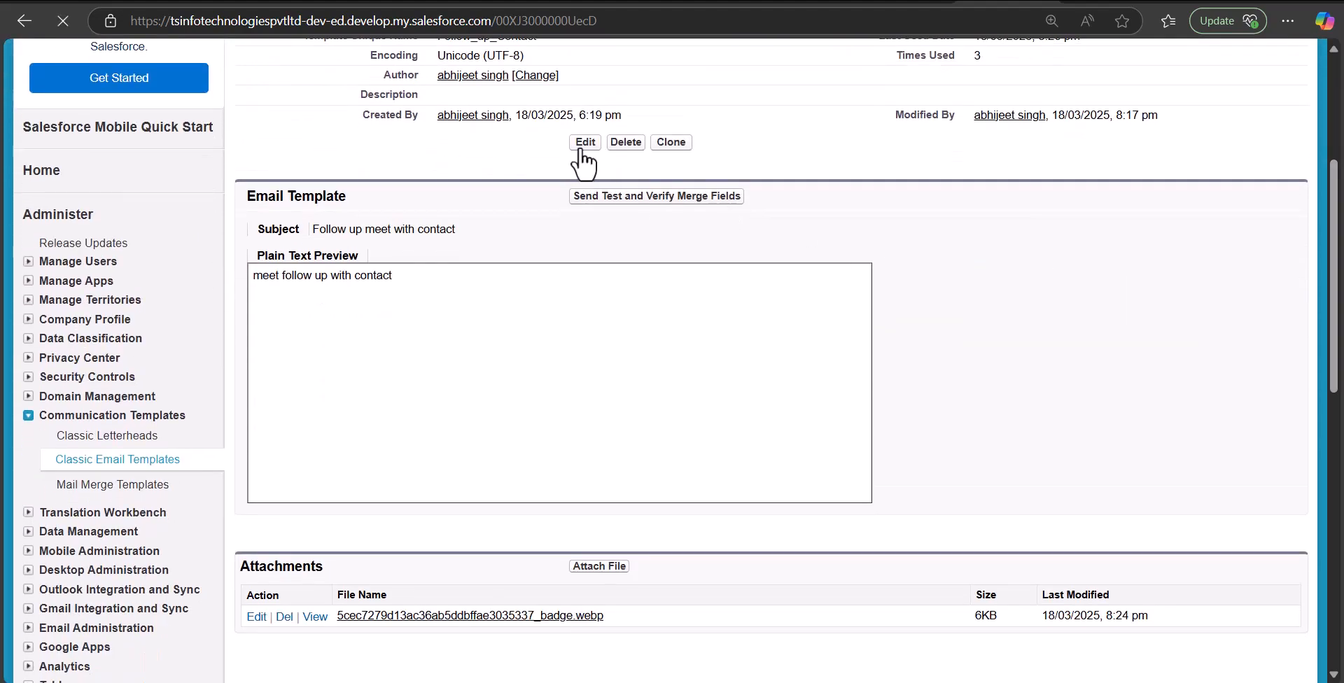
scroll(1333, 394, down, 9)
scroll(1316, 329, up, 3)
click(672, 322)
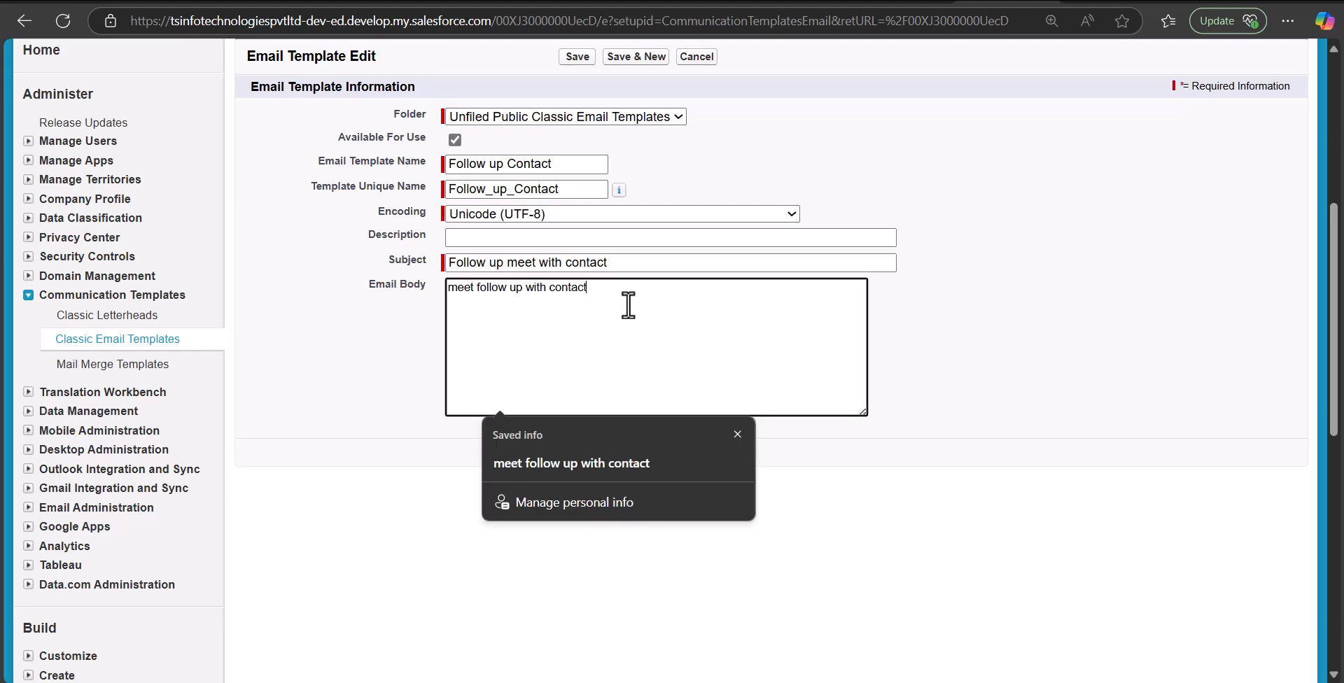
key(Return)
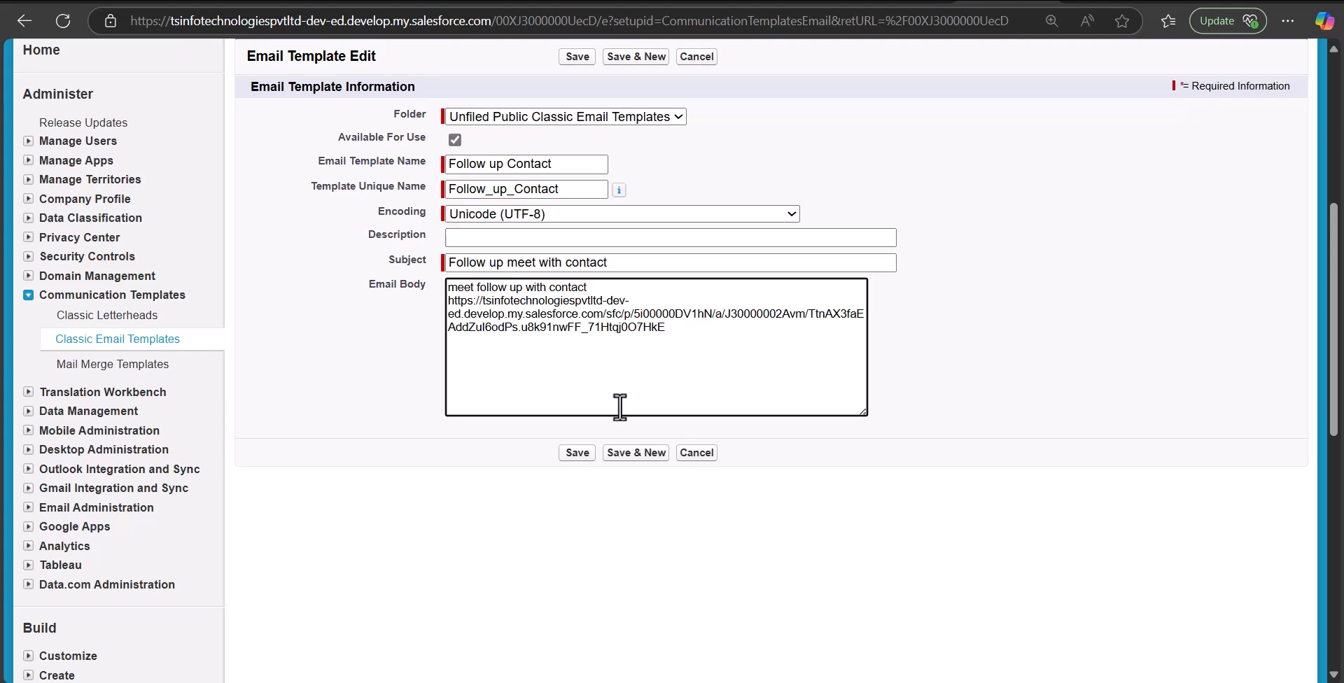
click(581, 454)
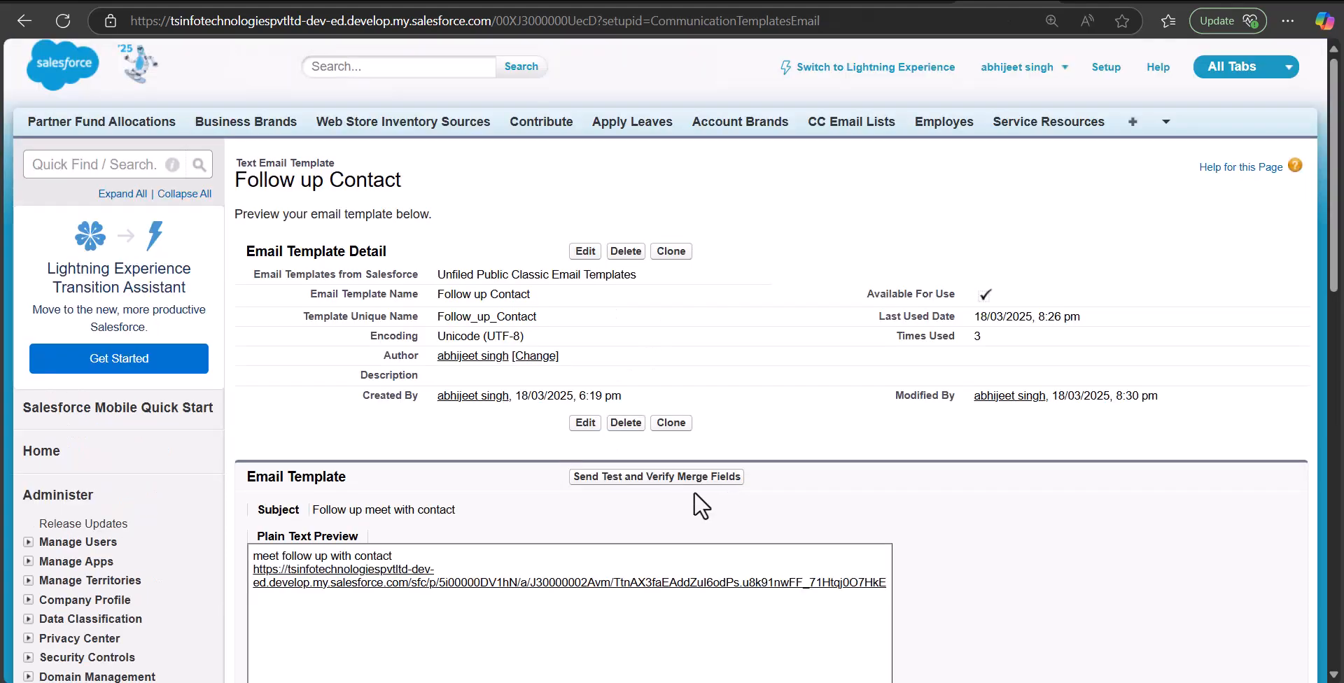
Return to the contact record and start a new email to the contact
click(899, 5)
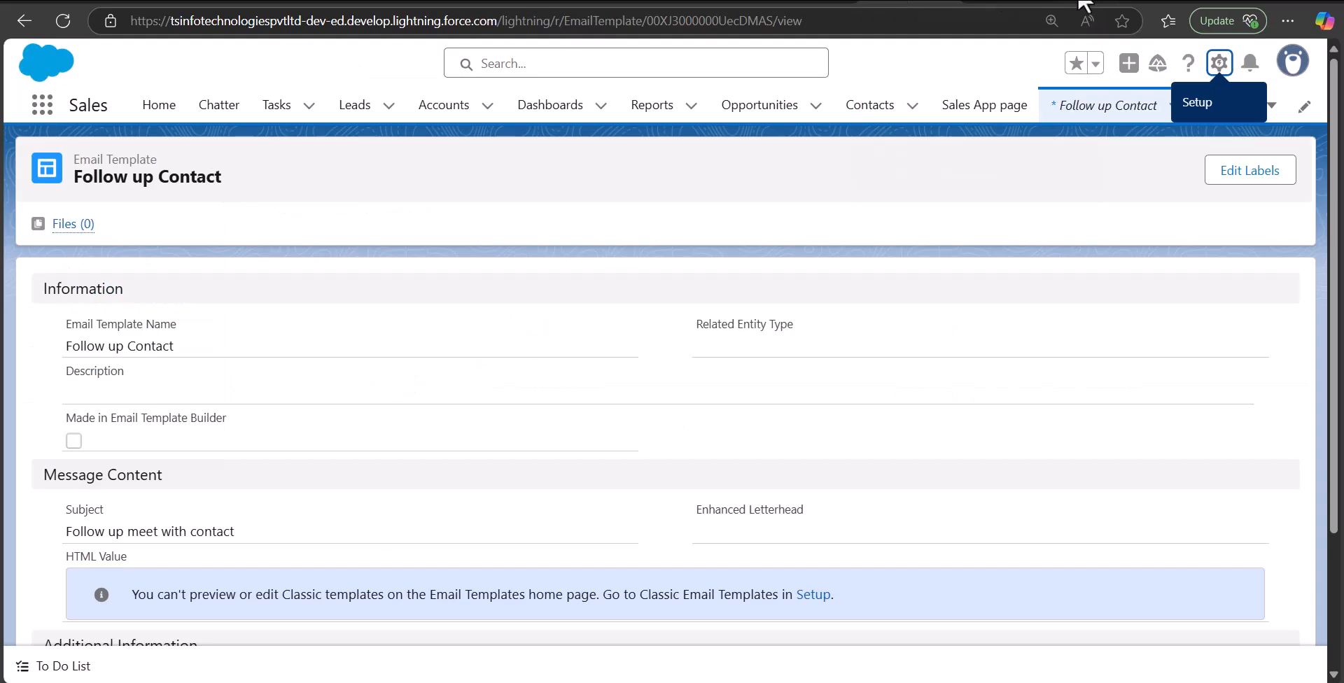
click(1096, 4)
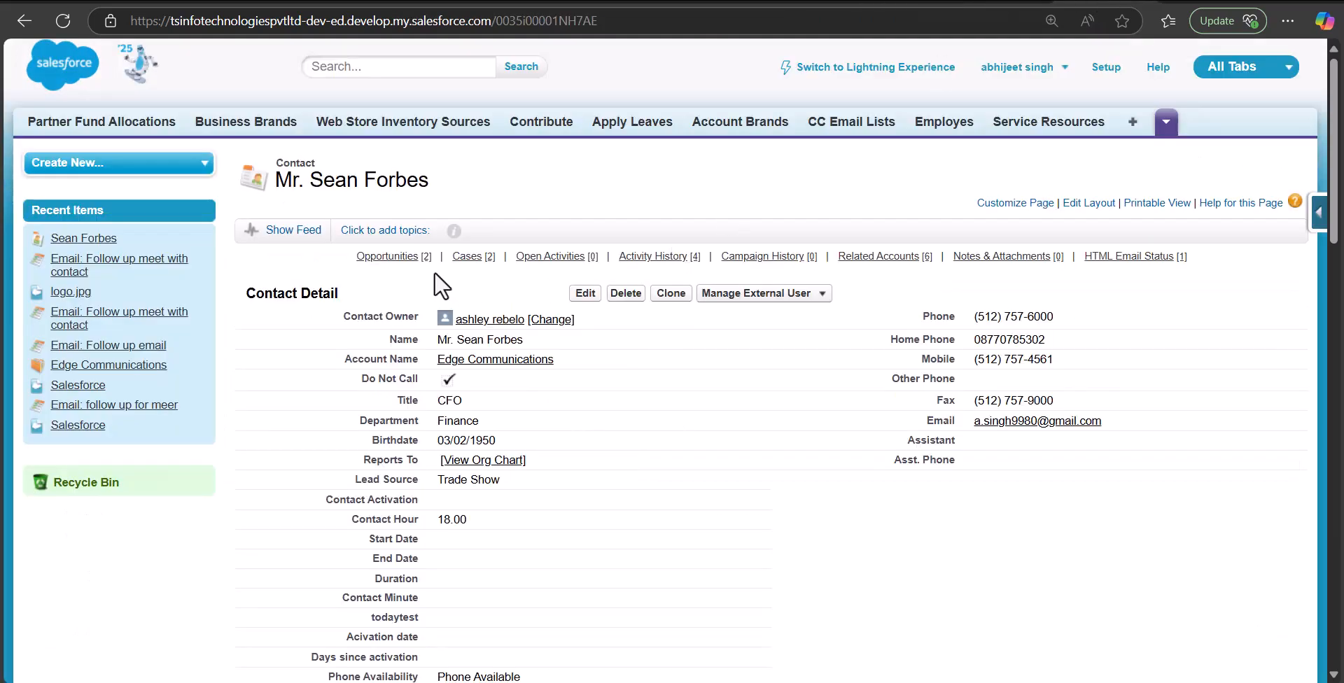
mouse_move(548, 269)
mouse_move(636, 270)
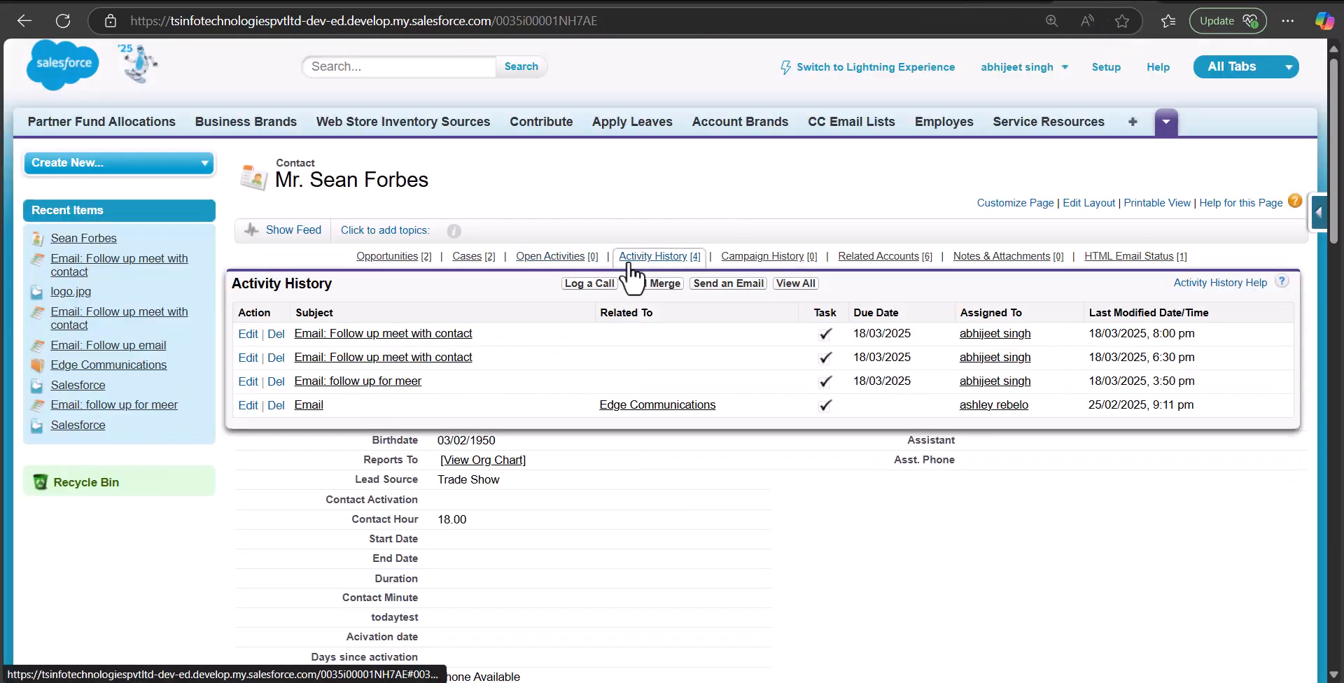
click(703, 283)
Apply the Follow up Contact template to the email and send it
click(639, 509)
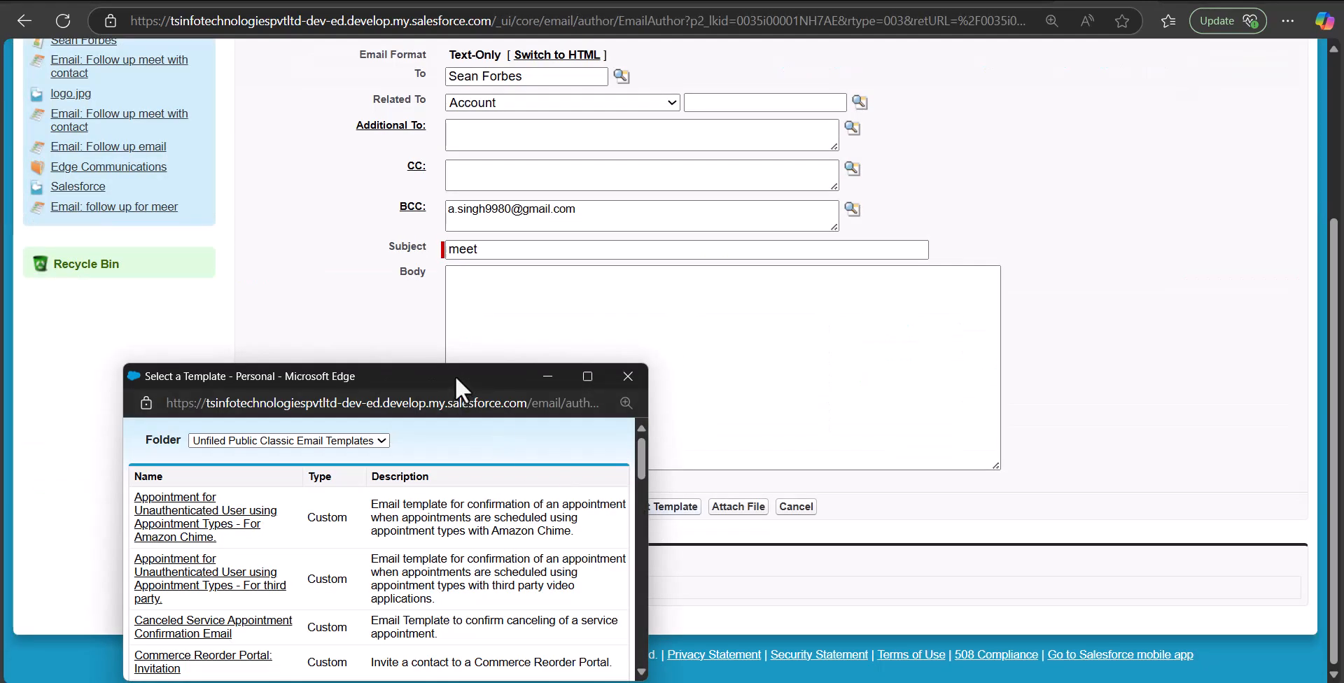
drag(512, 363, 596, 215)
scroll(256, 452, down, 10)
click(256, 449)
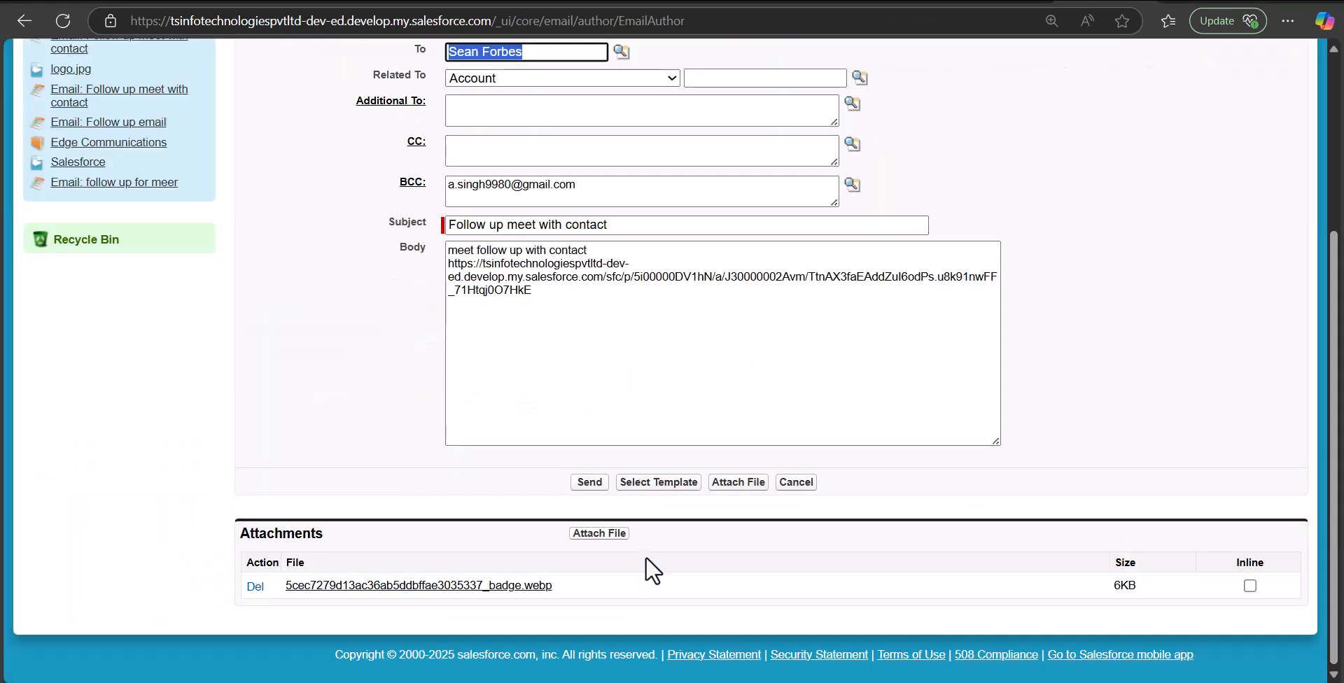
click(595, 486)
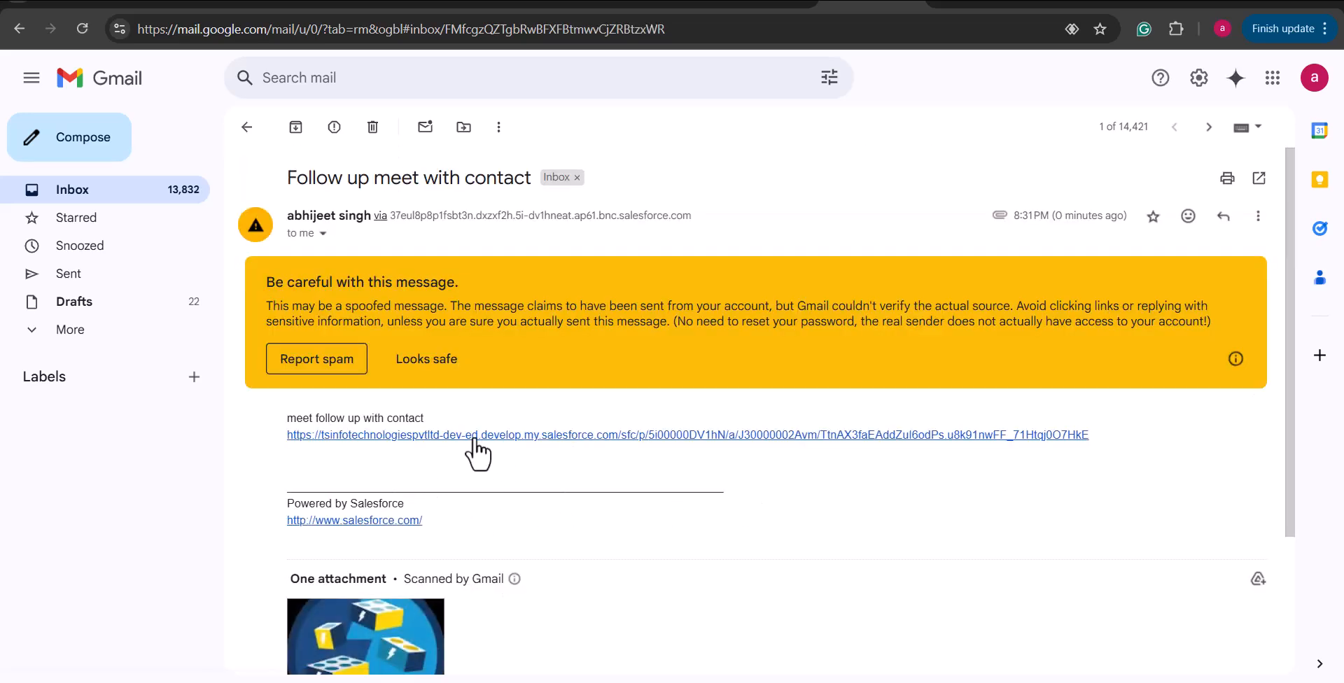
Open the logo.jpg Salesforce file link in the received follow-up email
click(433, 437)
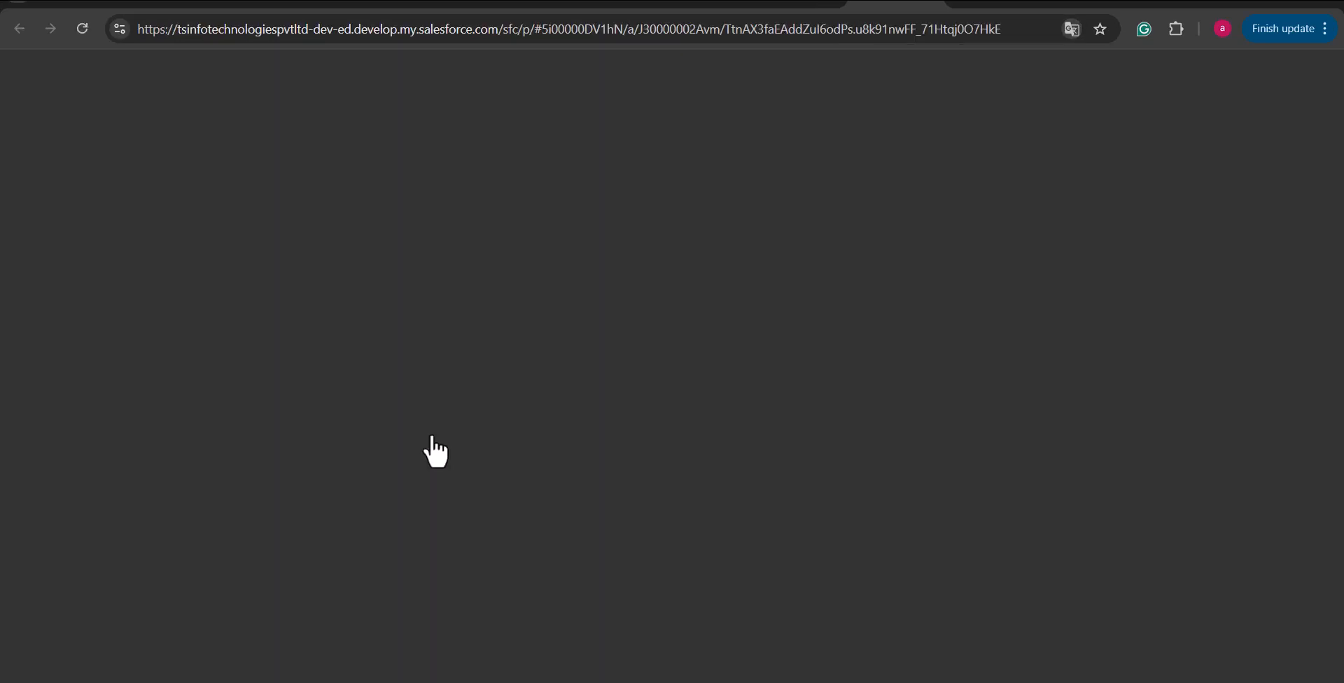